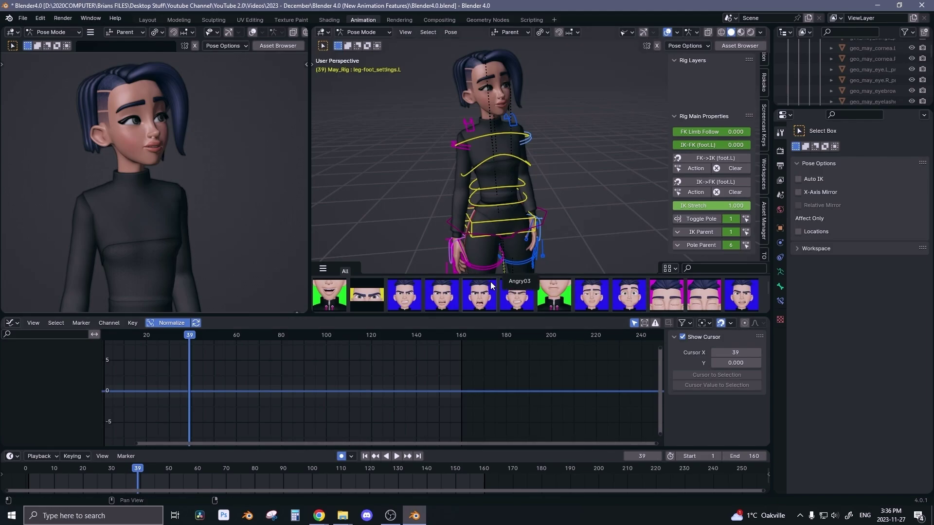
left_click(12, 323)
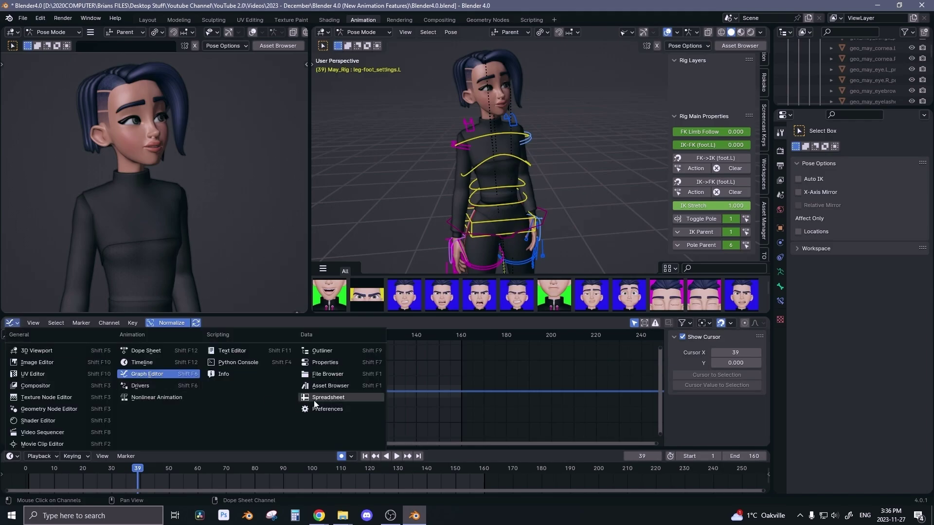
left_click(344, 388)
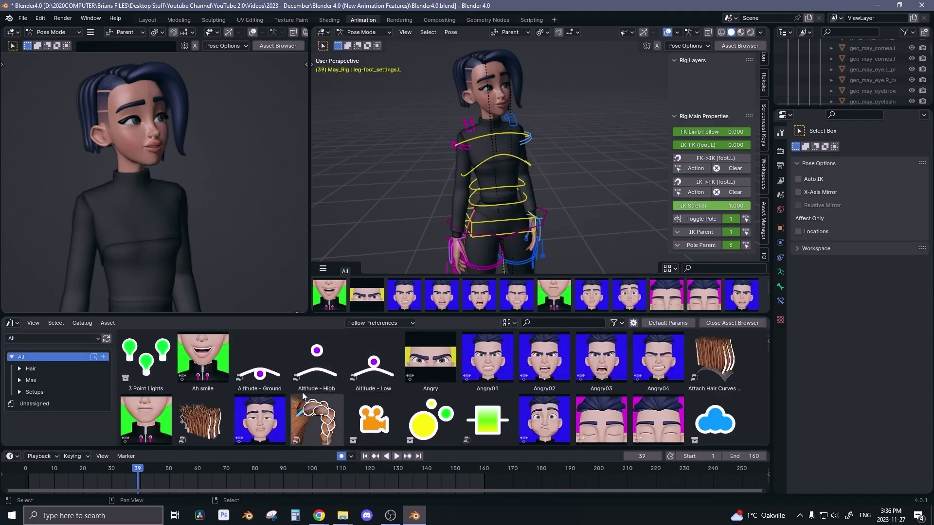
left_click(13, 323)
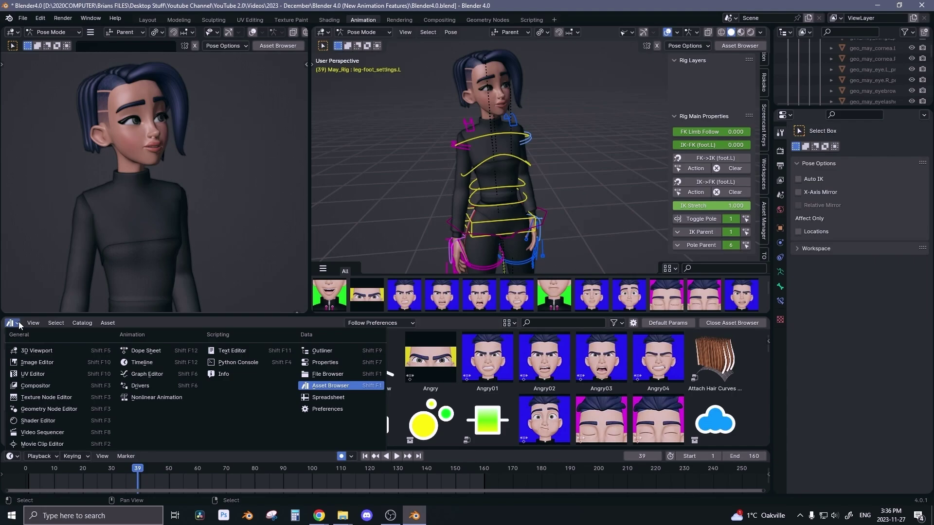
left_click(136, 376)
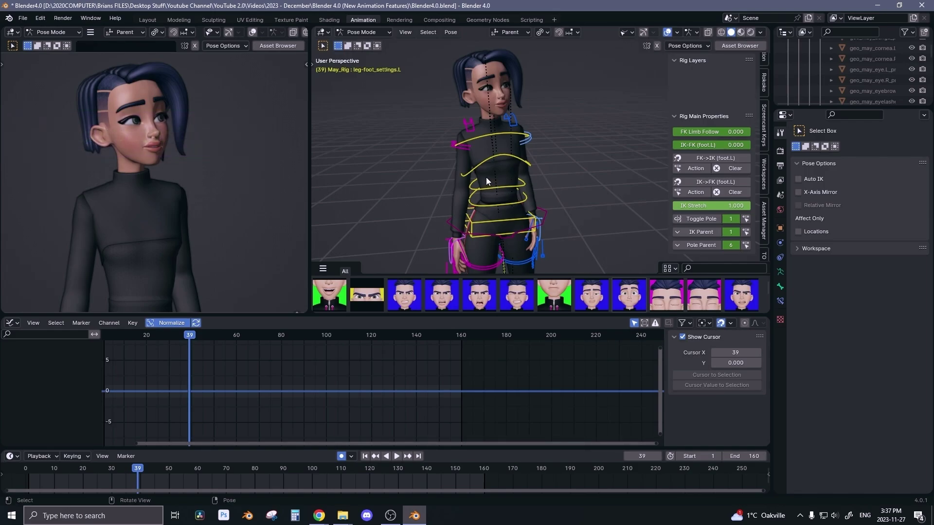
middle_click_drag(486, 177, 429, 139)
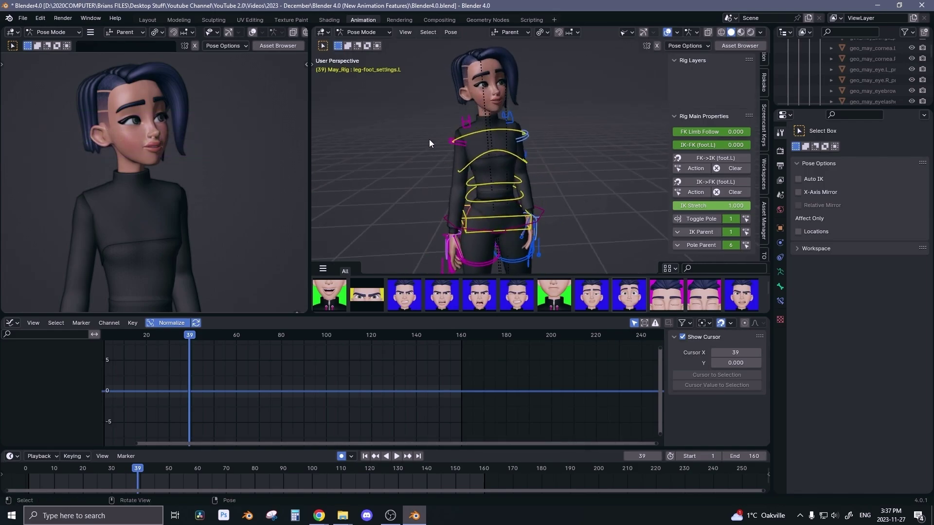
left_click(401, 32)
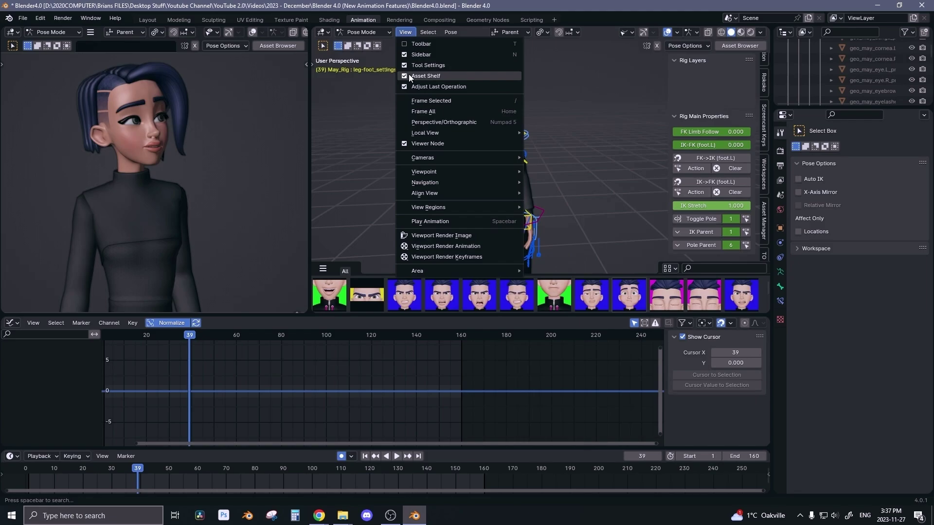
left_click(409, 74)
left_click(405, 32)
left_click(409, 74)
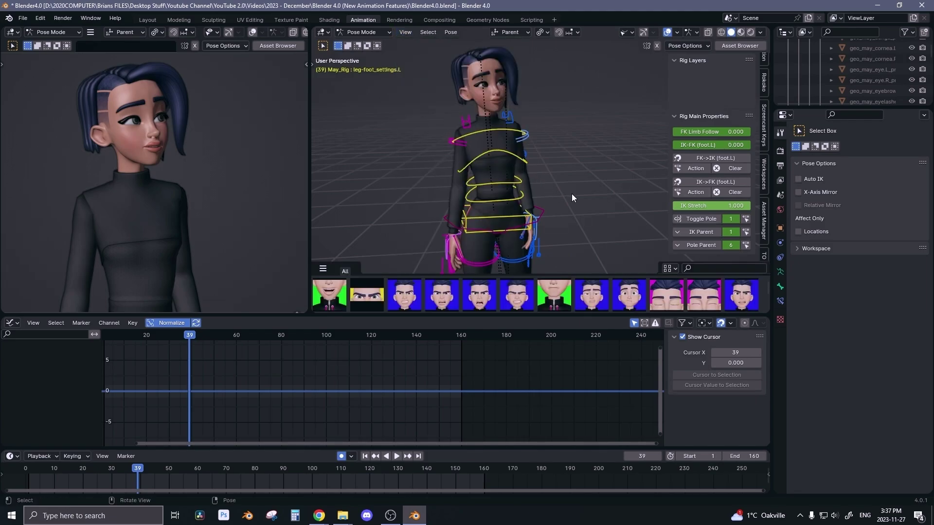
key("ctrl+Tab")
left_click(577, 209)
middle_click_drag(577, 209, 599, 236)
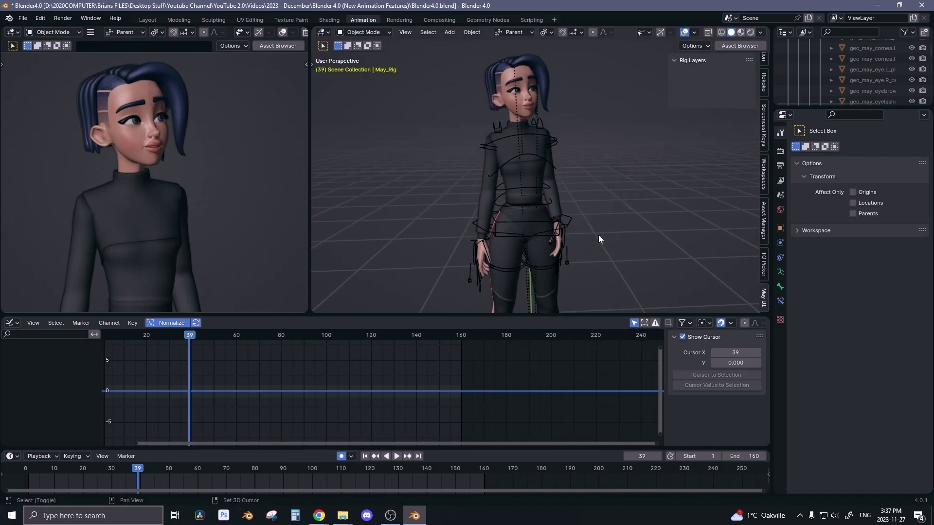
left_click(405, 32)
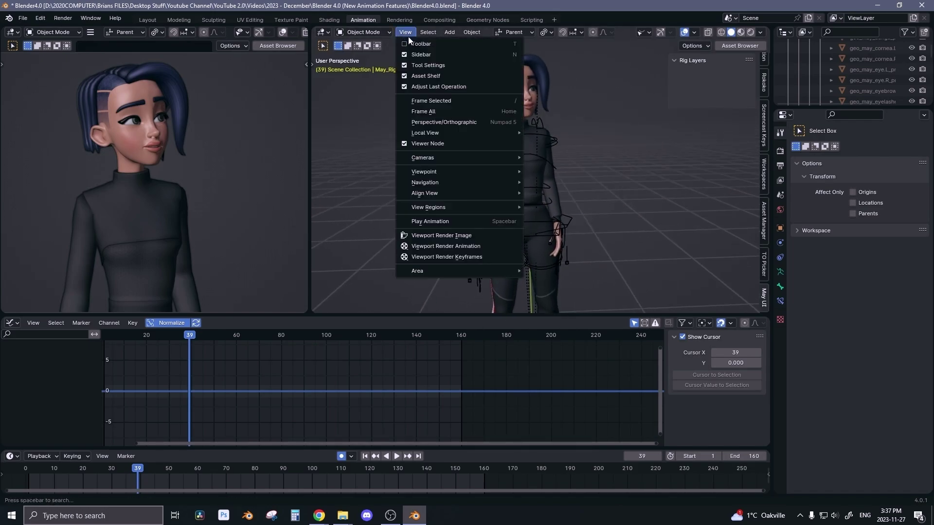
left_click(427, 76)
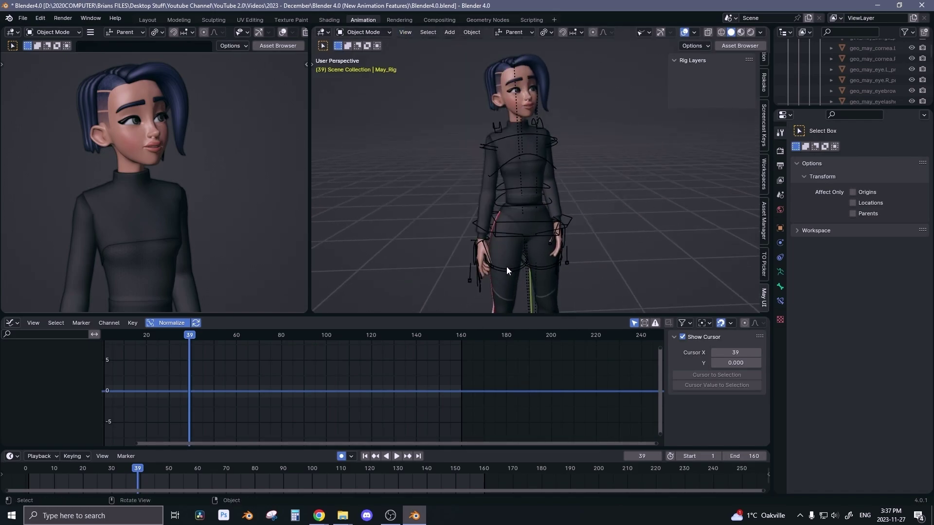
left_click(556, 144)
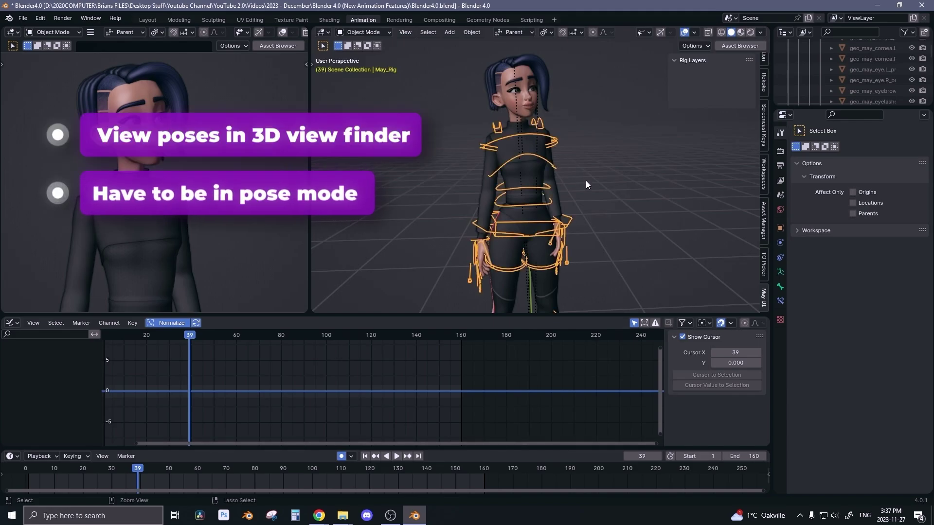
key("ctrl+Tab")
left_click(568, 202)
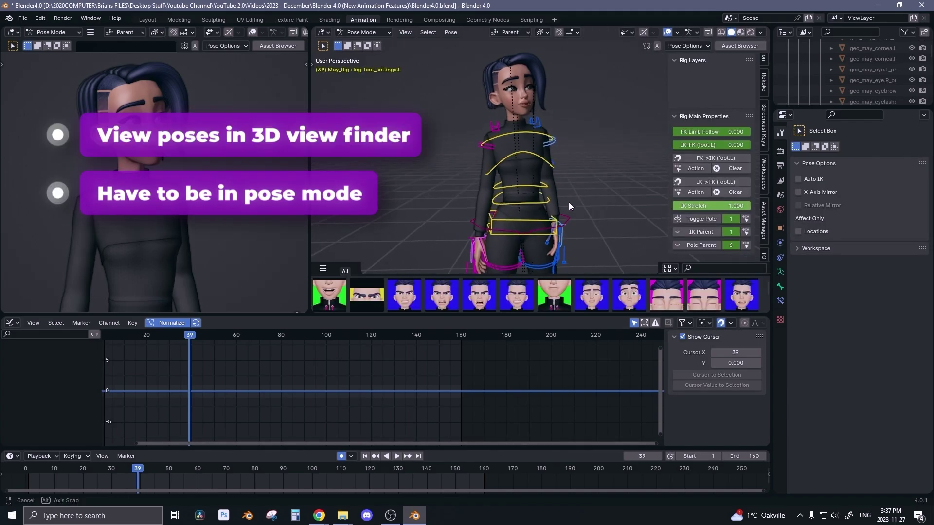
Step: Add the Max > Face catalogs Mouth, Eyes, Expressions and Brows as pose-shelf tabs
middle_click_drag(568, 202, 584, 204)
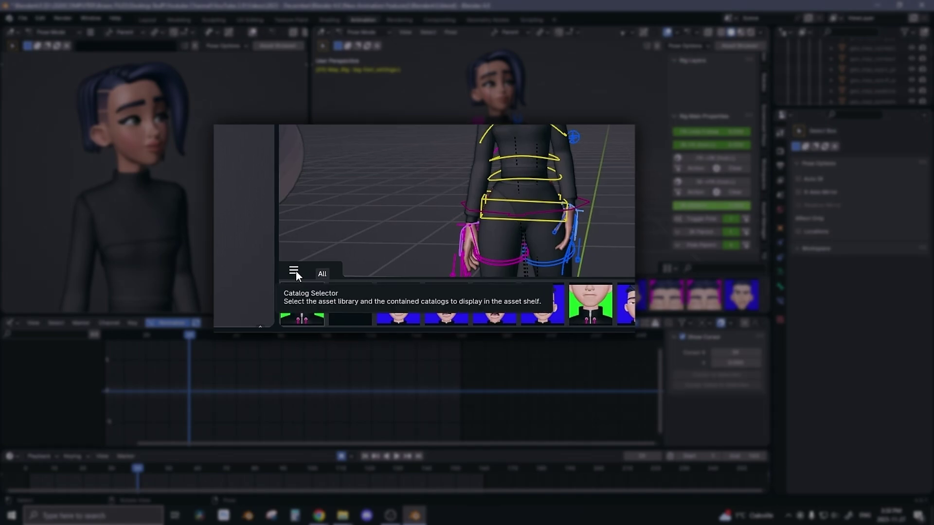
left_click(296, 271)
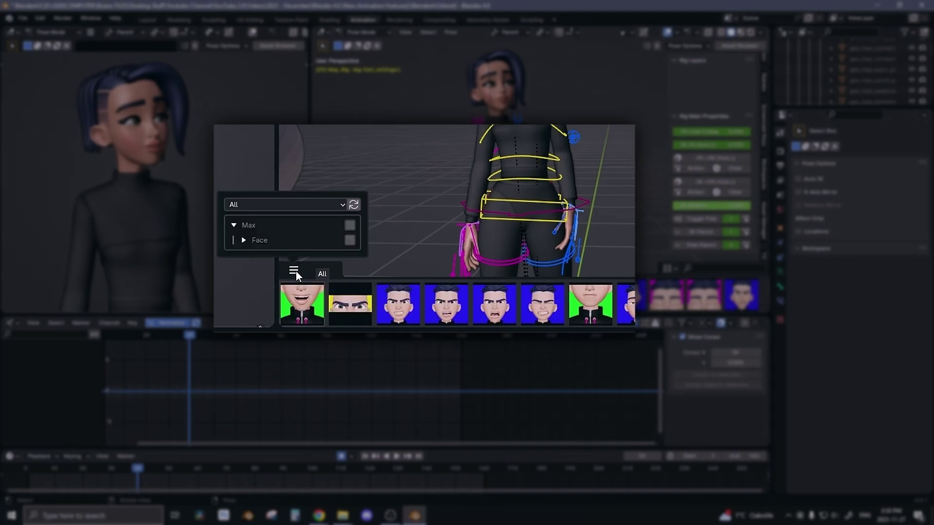
left_click(244, 237)
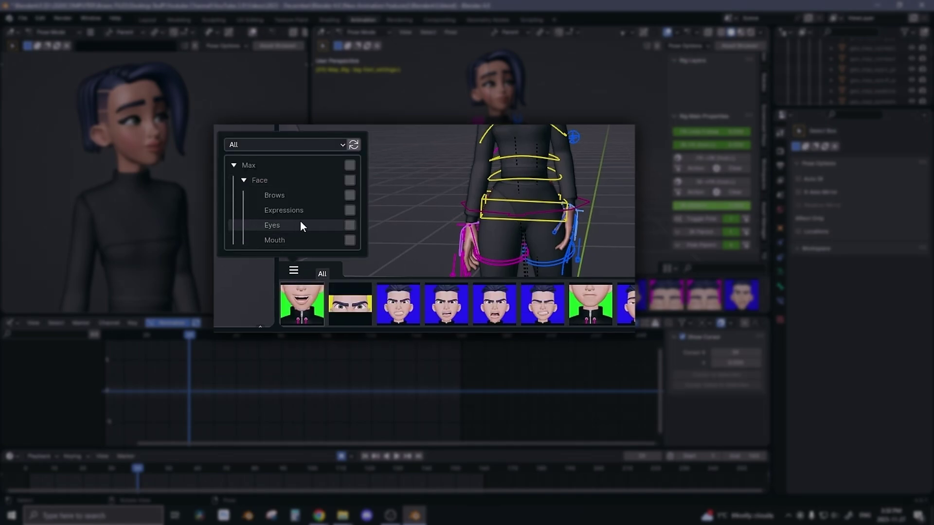
left_click(349, 240)
left_click(350, 226)
left_click(350, 210)
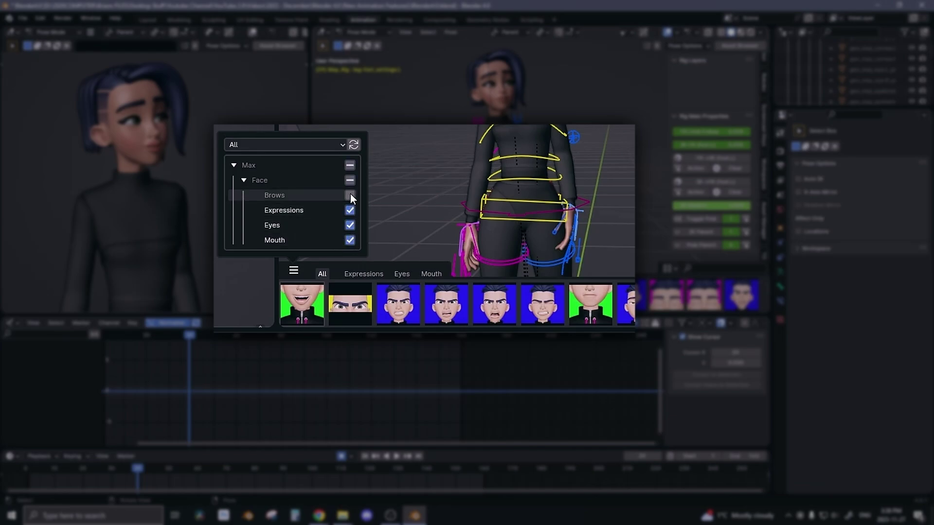
left_click(350, 195)
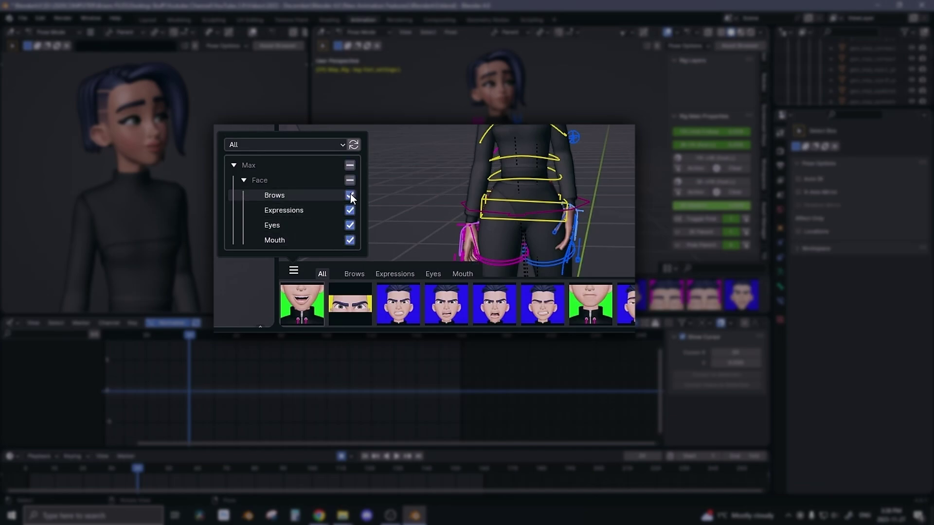
Step: Browse the Brows and Expressions tabs, finishing on the Mouth shapes
left_click(357, 276)
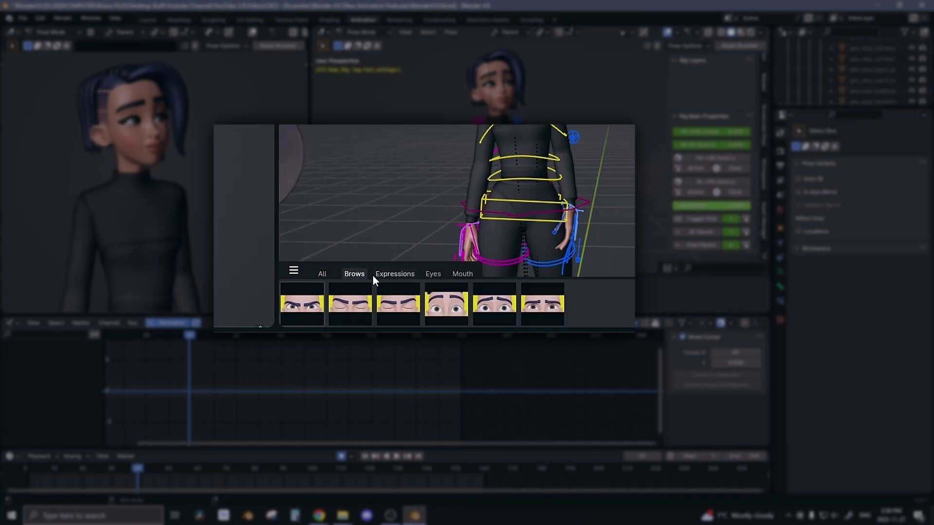
left_click(395, 274)
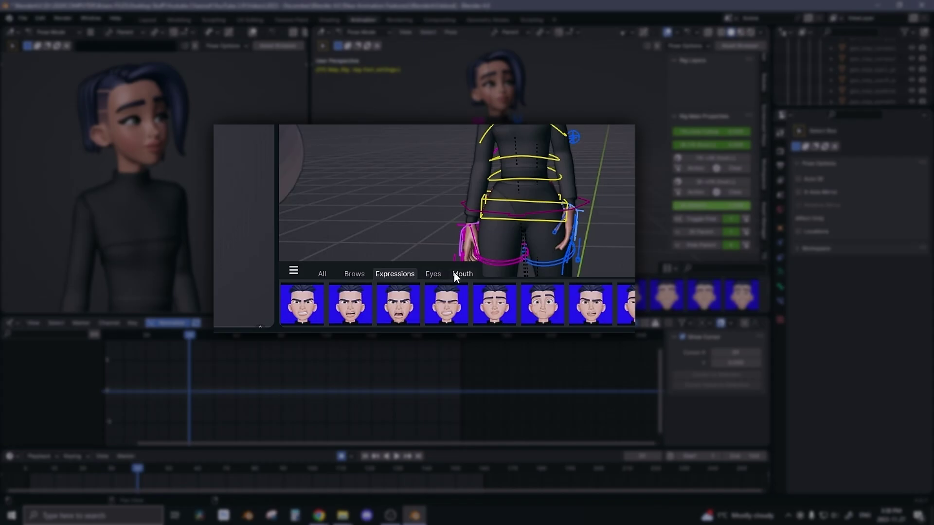
left_click(464, 275)
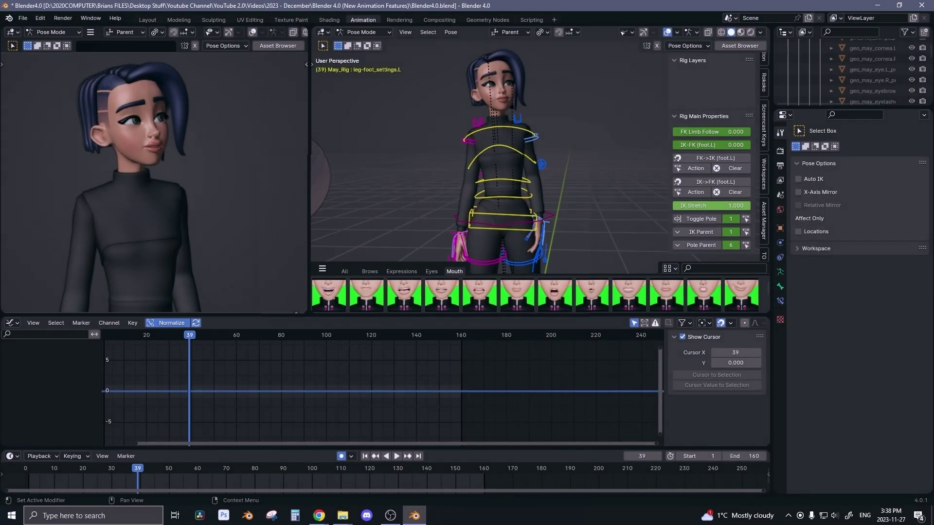
Step: Show the expression poses, stop playback and move the playhead back to frame 36
left_click(401, 271)
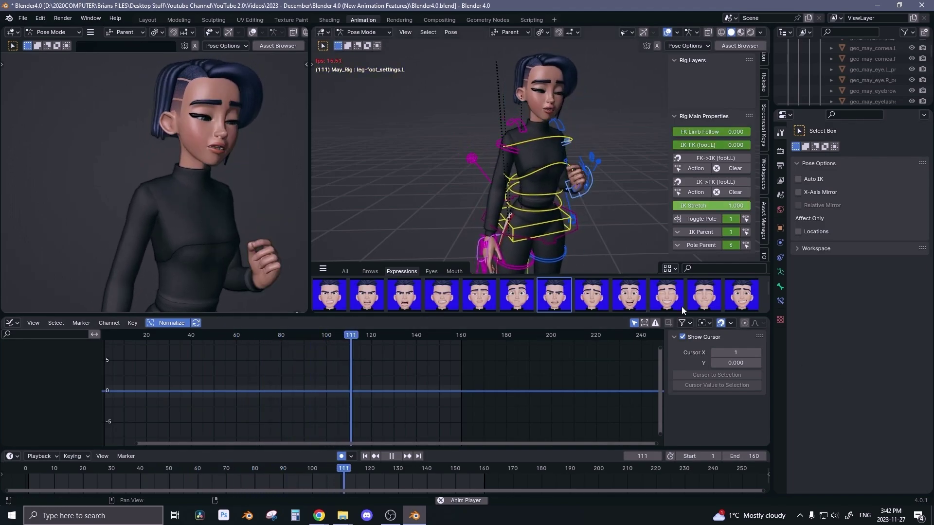
key("space")
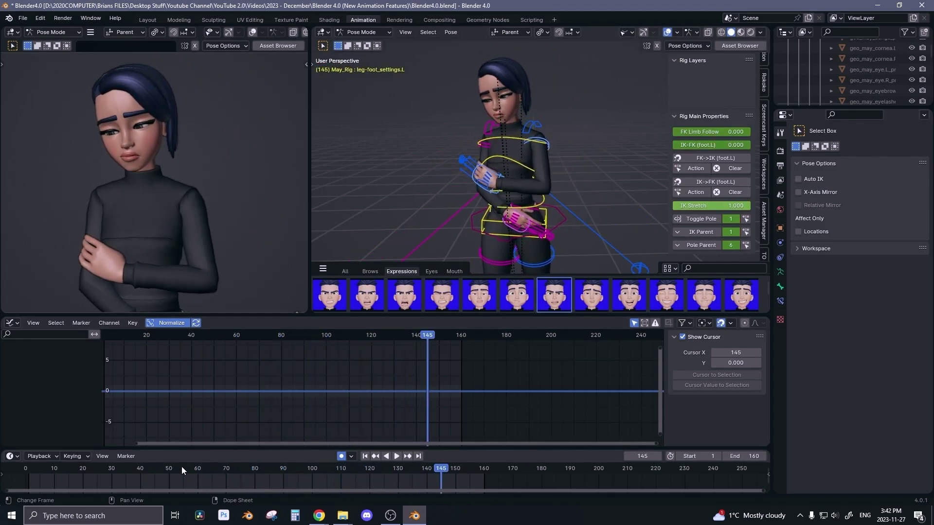
left_click_drag(182, 466, 128, 474)
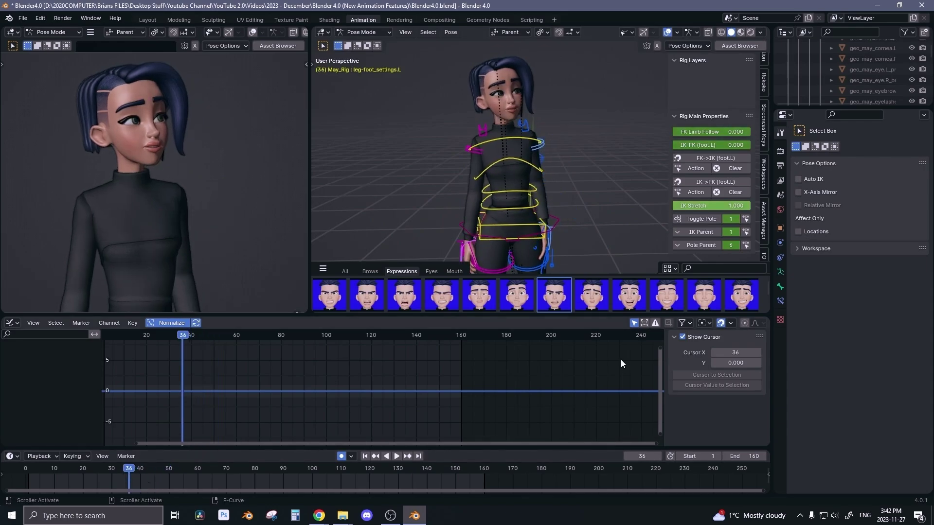
Step: Blend the Confused expression partway onto the character's face
double_click(557, 293)
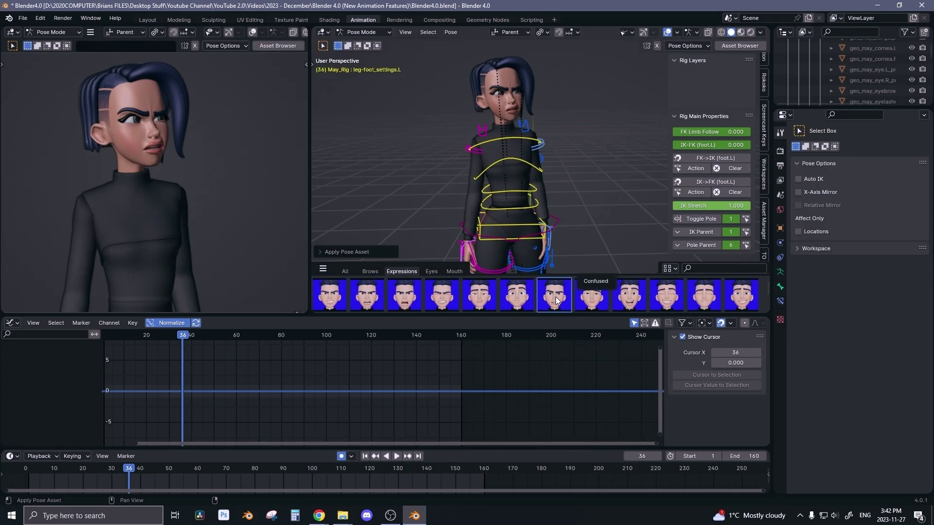
left_click_drag(554, 294, 530, 302)
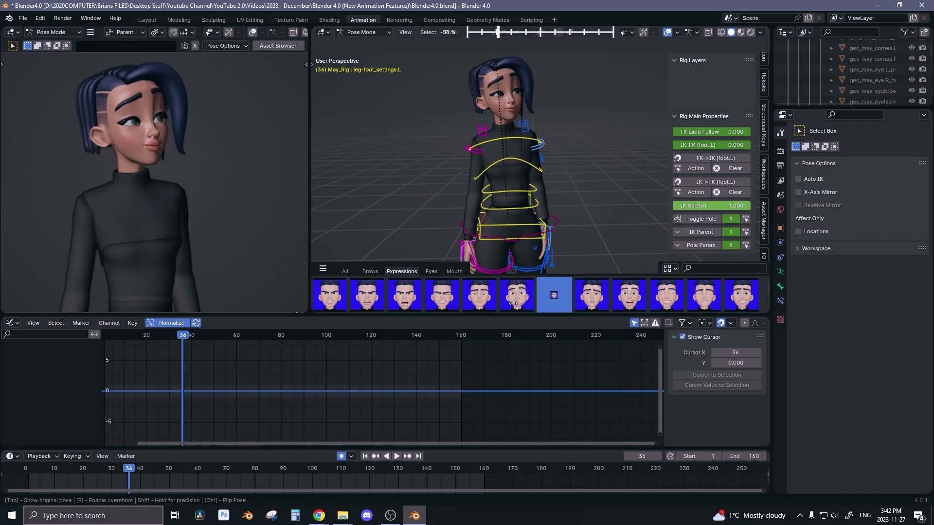
left_click_drag(554, 261, 565, 243)
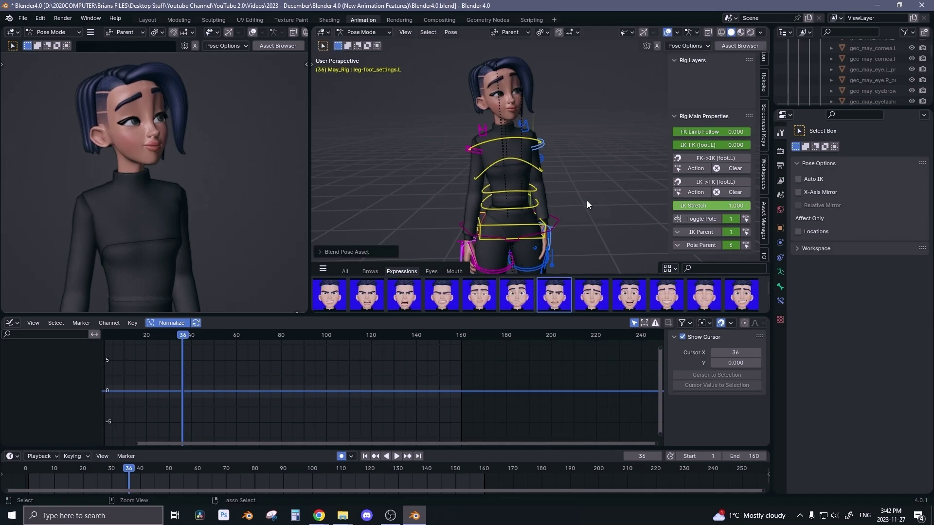
Step: Apply the Confused pose flipped, then apply it normally to the face
right_click(560, 299)
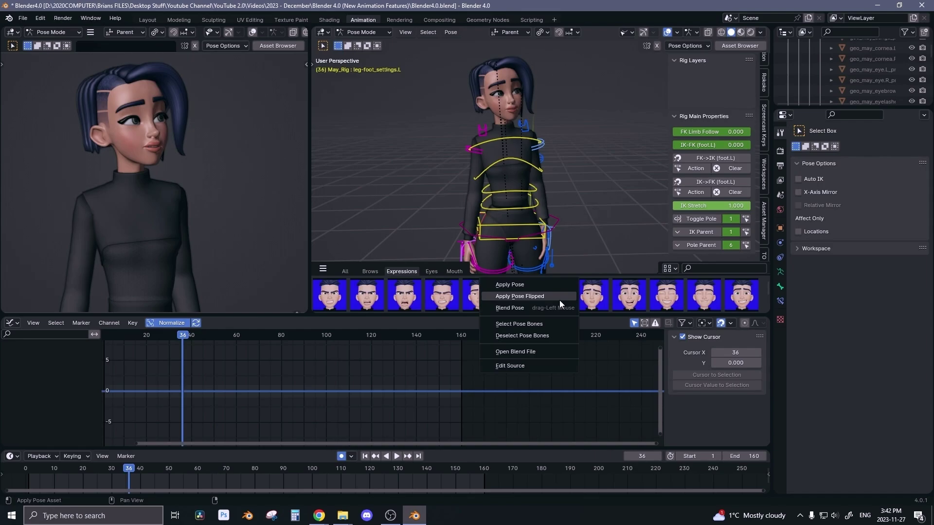
left_click(544, 296)
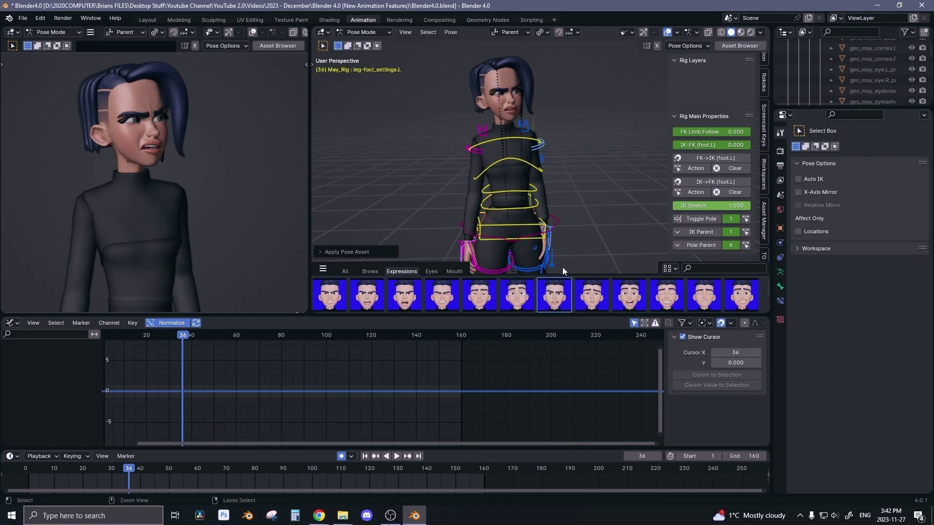
left_click(554, 294)
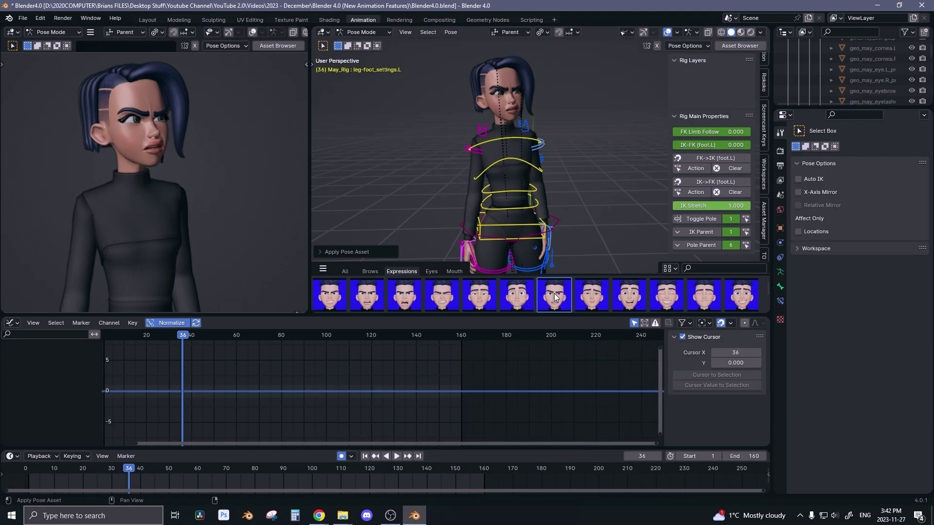
right_click(553, 295)
left_click(553, 296)
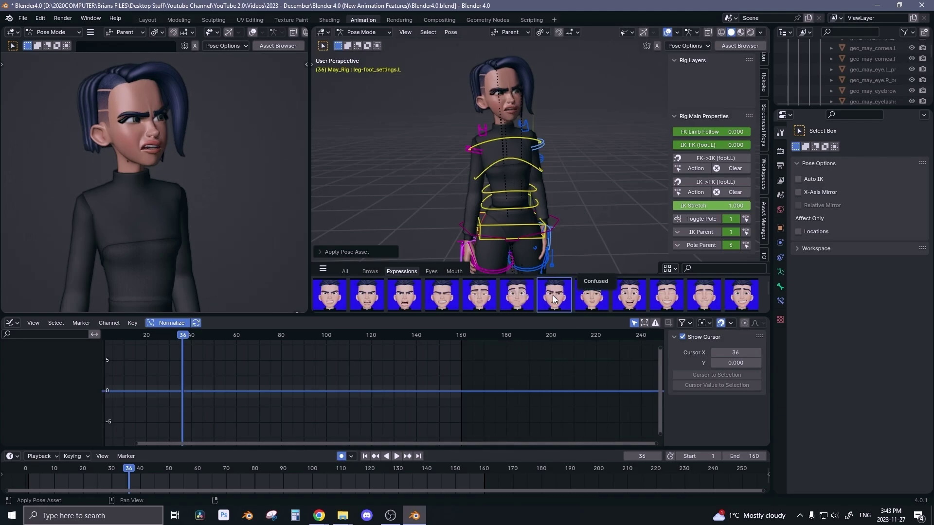
key("ctrl+z")
key("ctrl+shift+z")
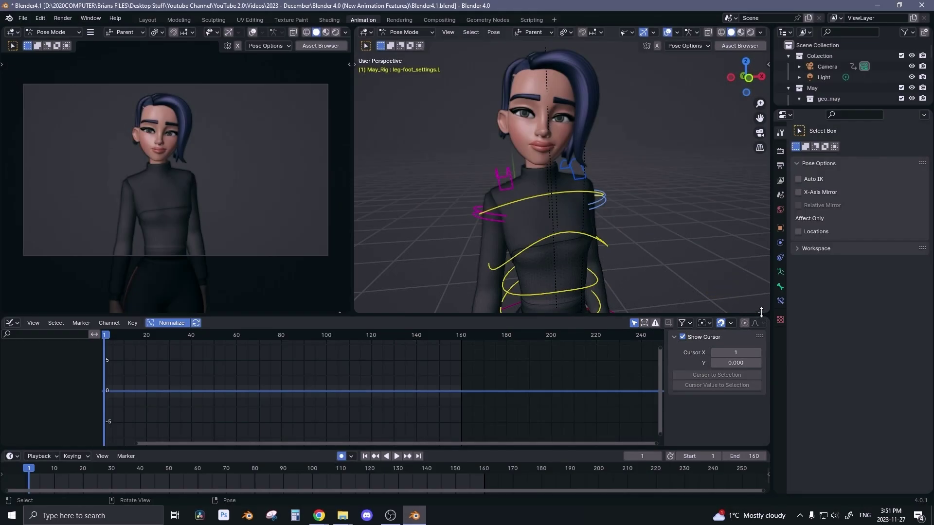
Step: Blend the Confused expression from the face-pose library, cancel it, and play from an early frame
left_click(762, 313)
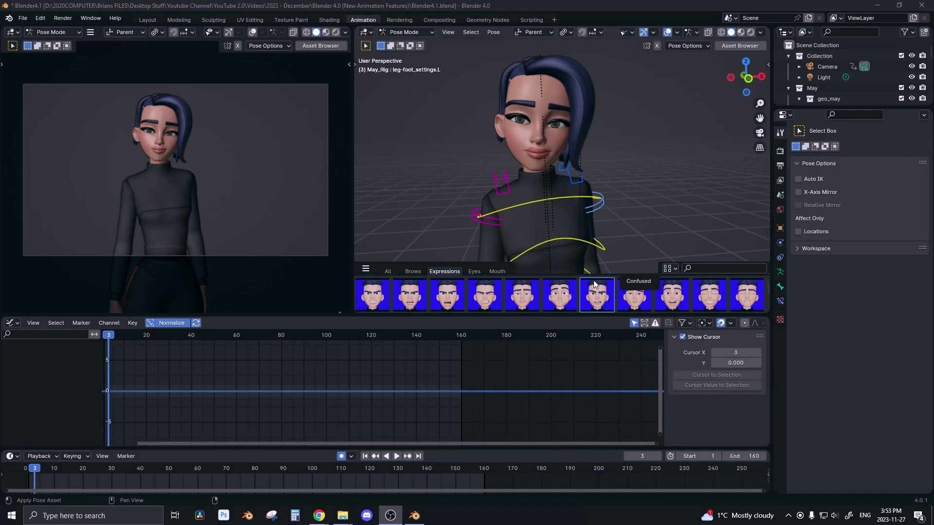
left_click_drag(593, 302, 650, 250)
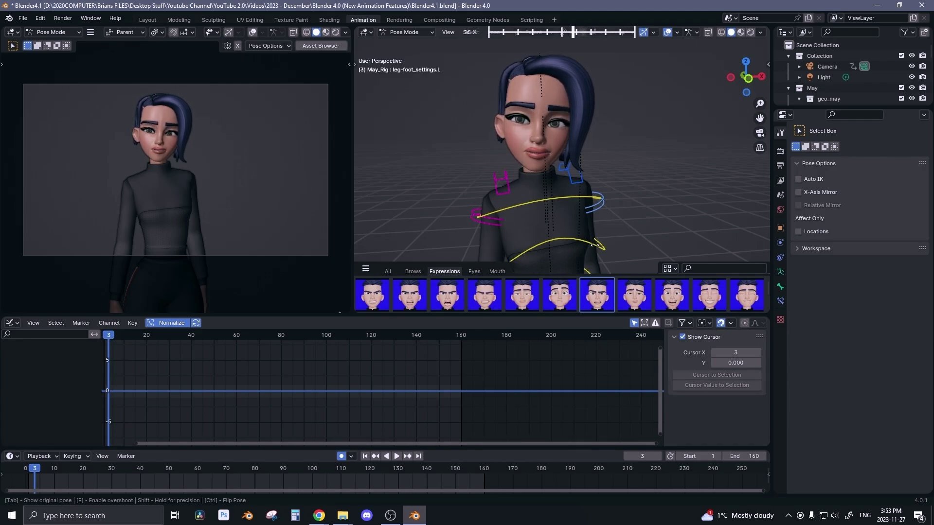
key("Escape")
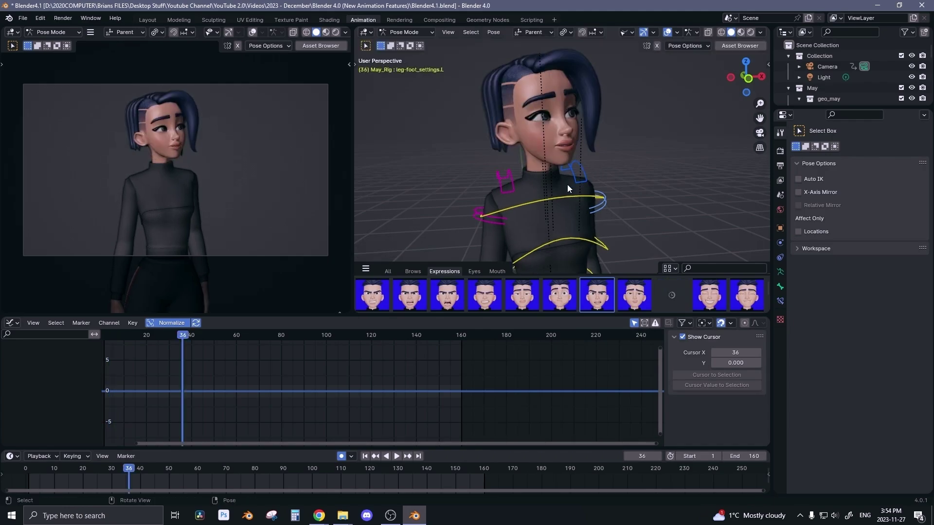
left_click(30, 471)
key("space")
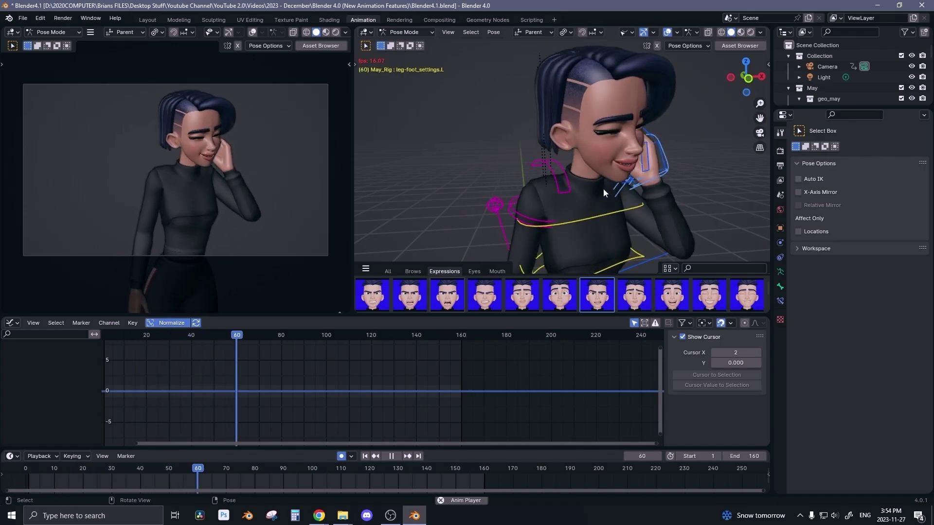
Step: Stop playback and start a Save As with the name bumped to Blender4.2.blend, then cancel
key("space")
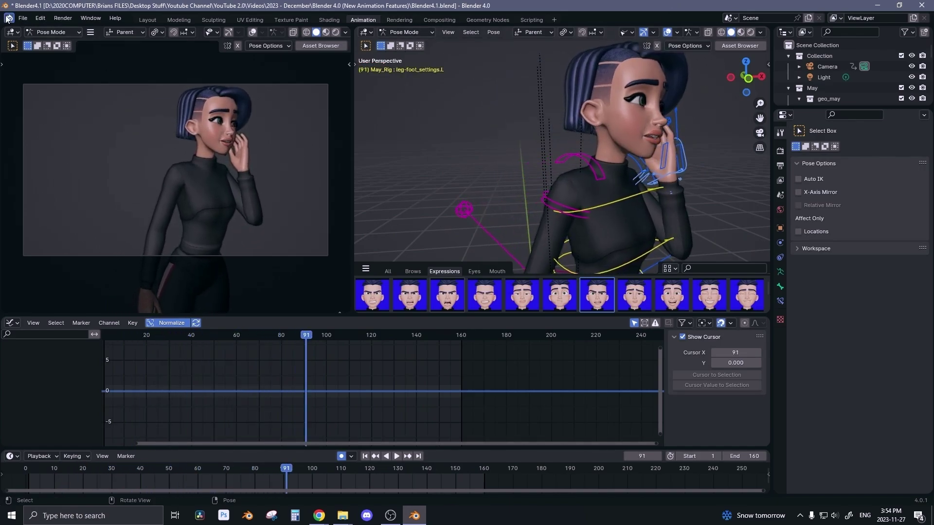
left_click(20, 20)
left_click(51, 109)
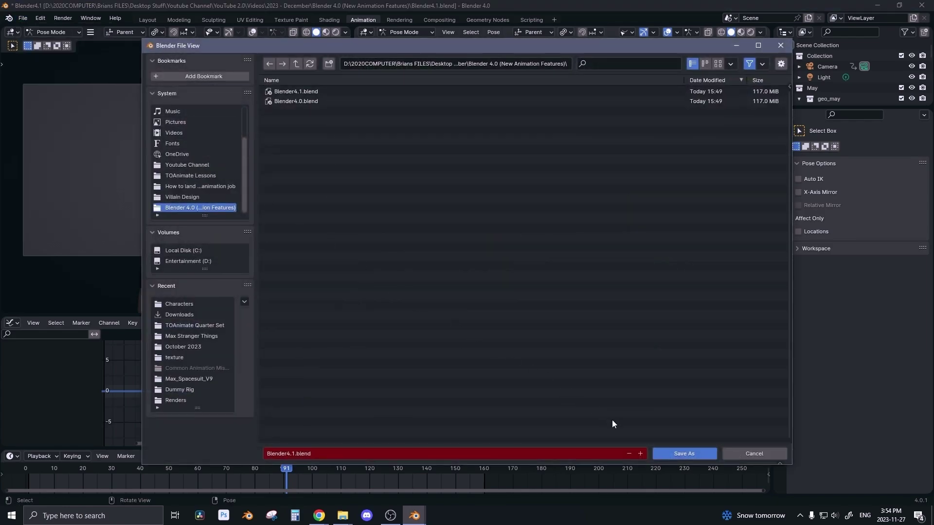
left_click(640, 454)
left_click(780, 45)
Step: Save an incremental copy as Blender4.2.blend and review the Info report log
left_click(22, 18)
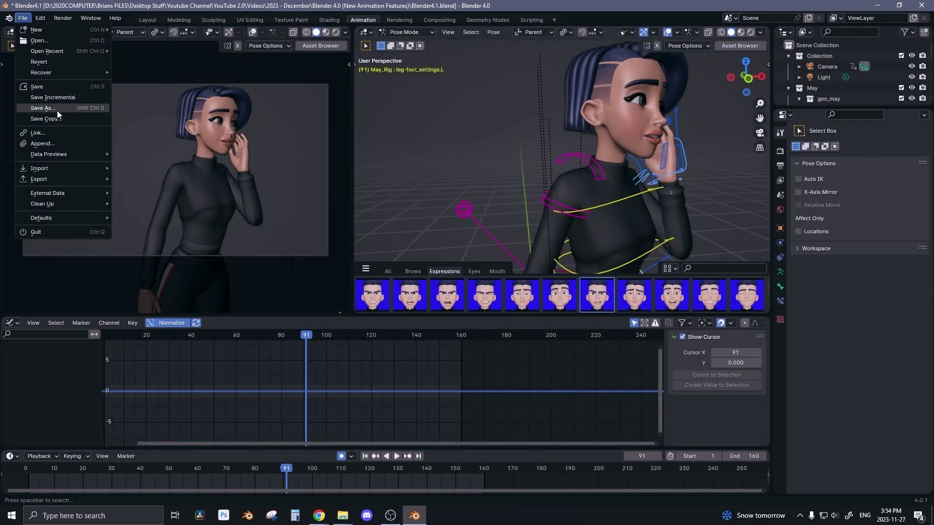
left_click(53, 97)
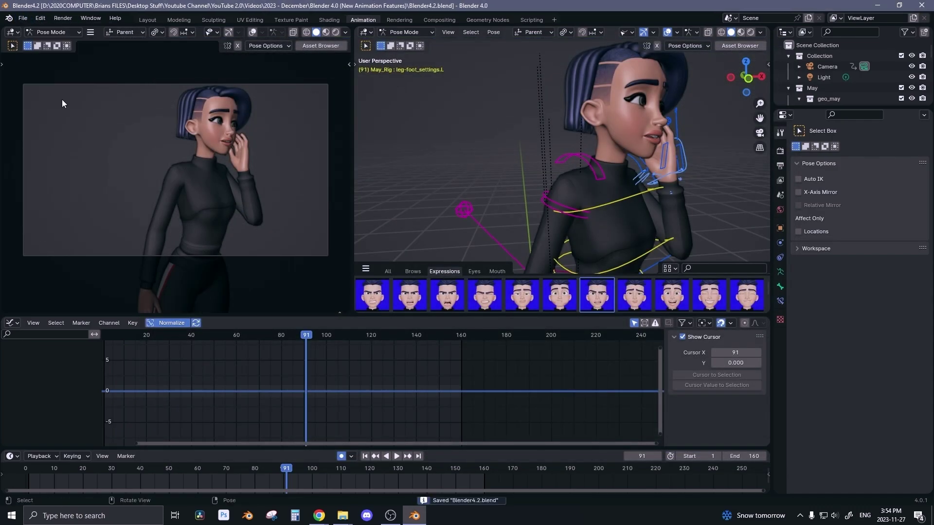
left_click(470, 501)
left_click(664, 119)
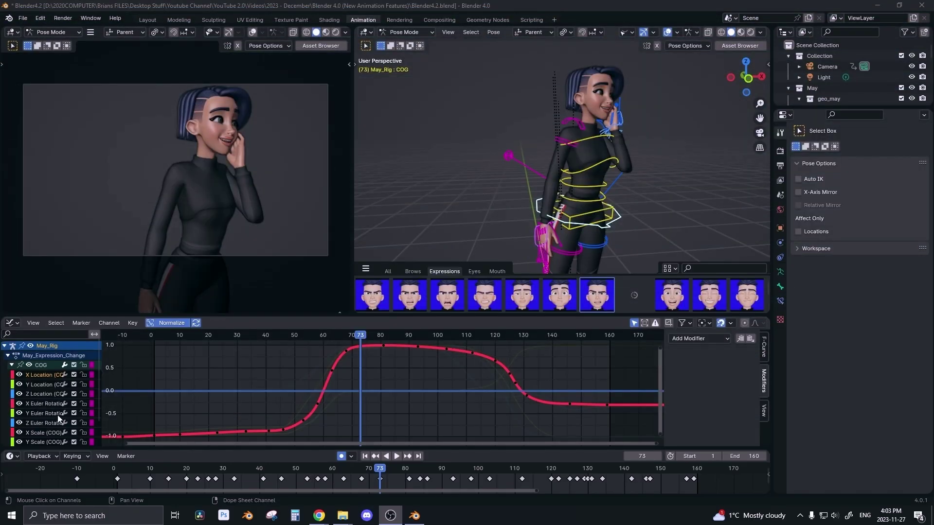
Step: Select the COG X, Y and Z Location curves and add a Noise modifier to them
left_click(39, 394)
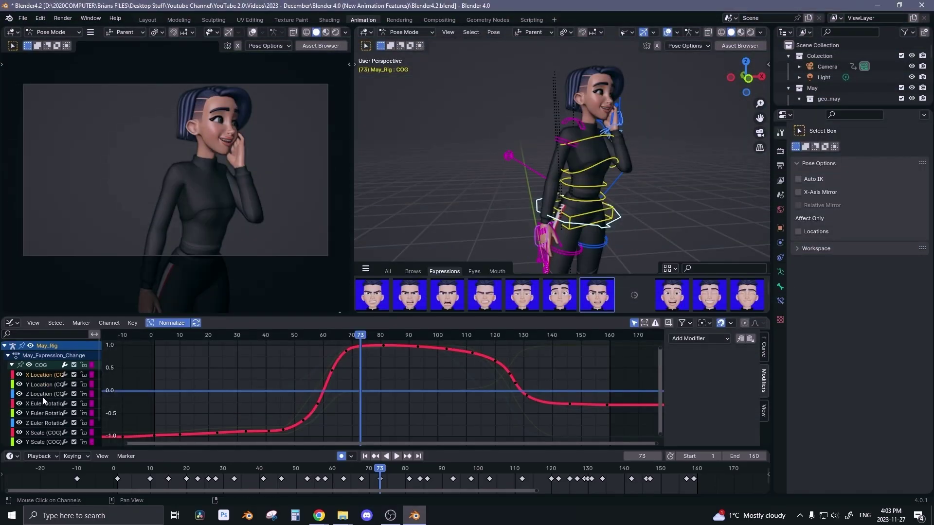
left_click(44, 393, "shift")
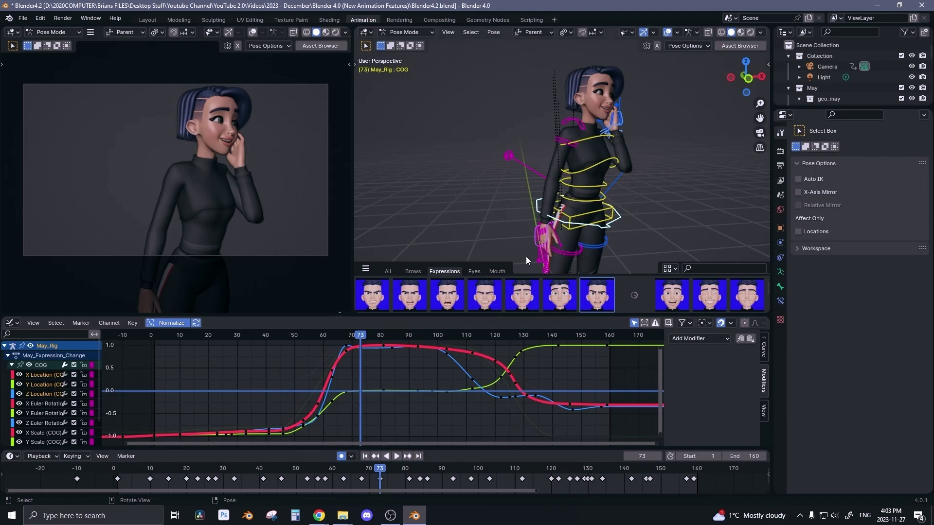
left_click(696, 340)
left_click(691, 397)
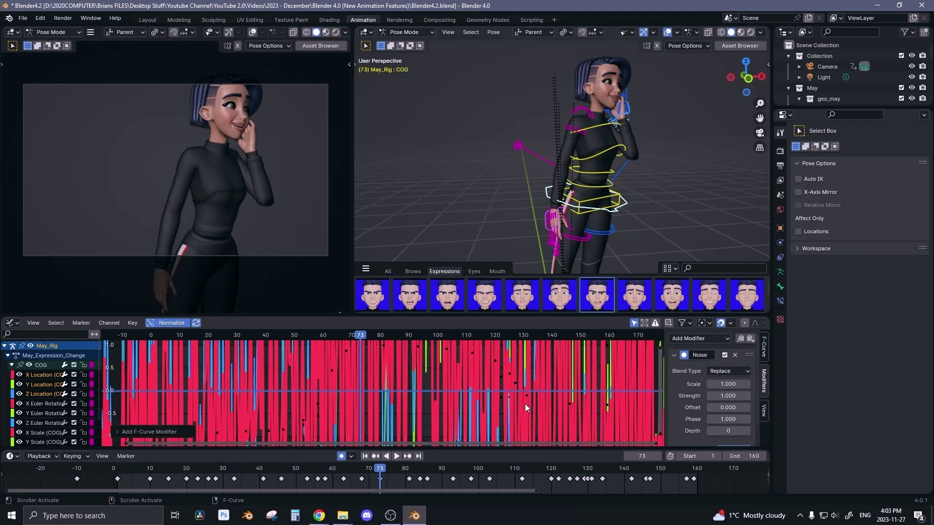
Step: Bring each location curve to the front and play back the jittery motion
scroll(237, 396, "down", 2)
left_click(47, 394)
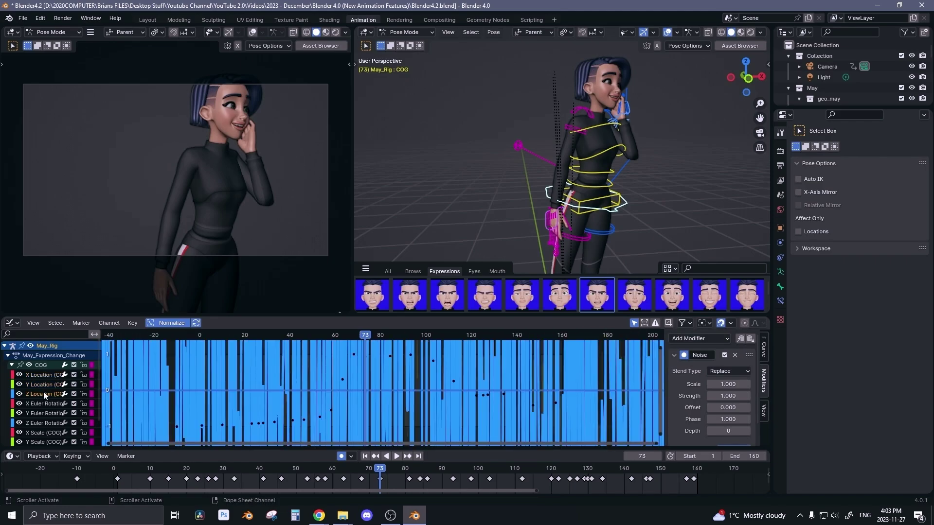
left_click(49, 385)
left_click(50, 375)
left_click(143, 468)
key("space")
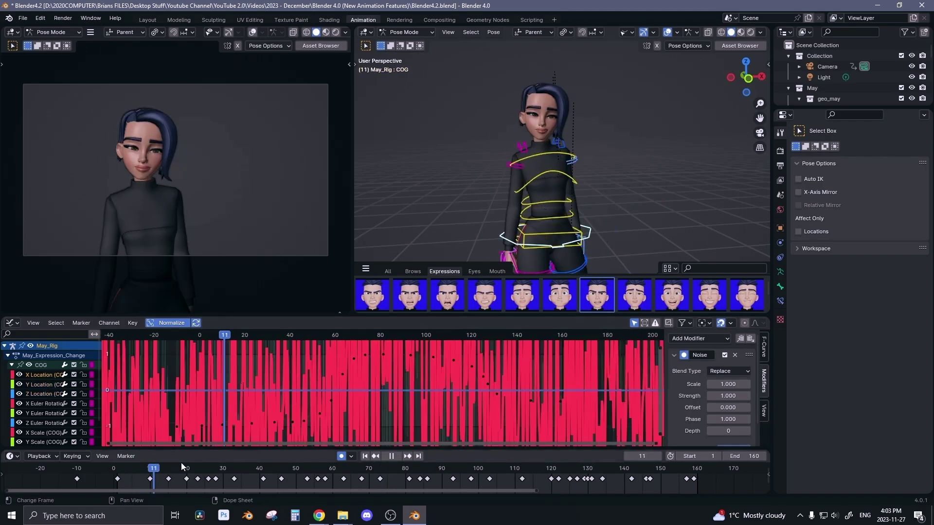
key("Escape")
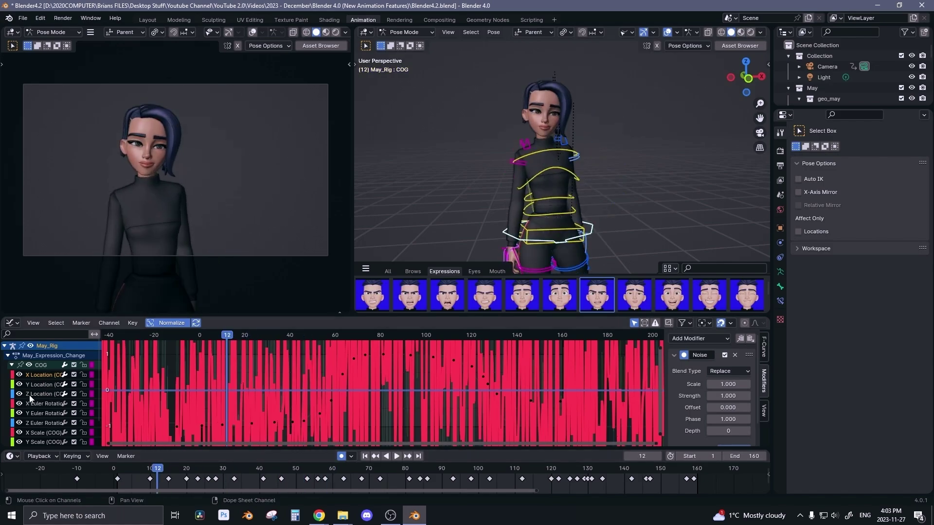
left_click(55, 396)
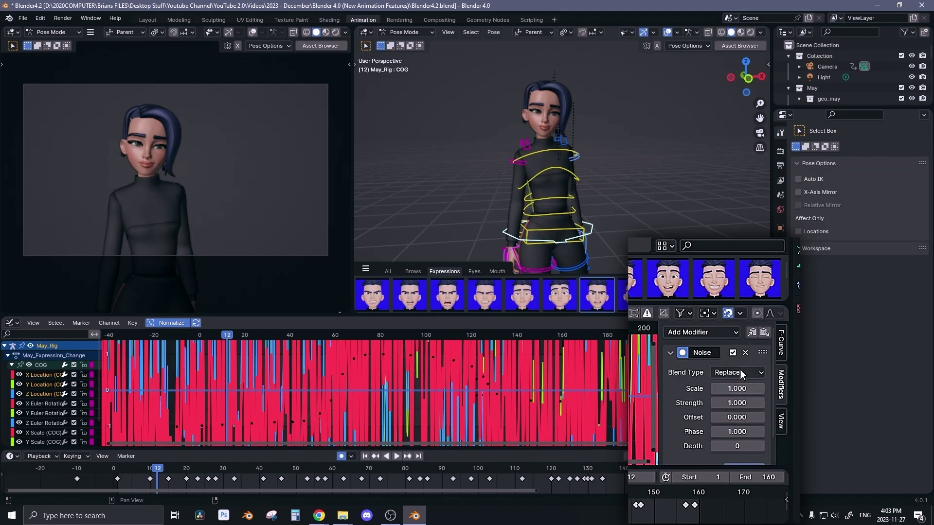
Step: Test the X Location noise scale, reverting it to 1.000 each time
left_click(39, 379)
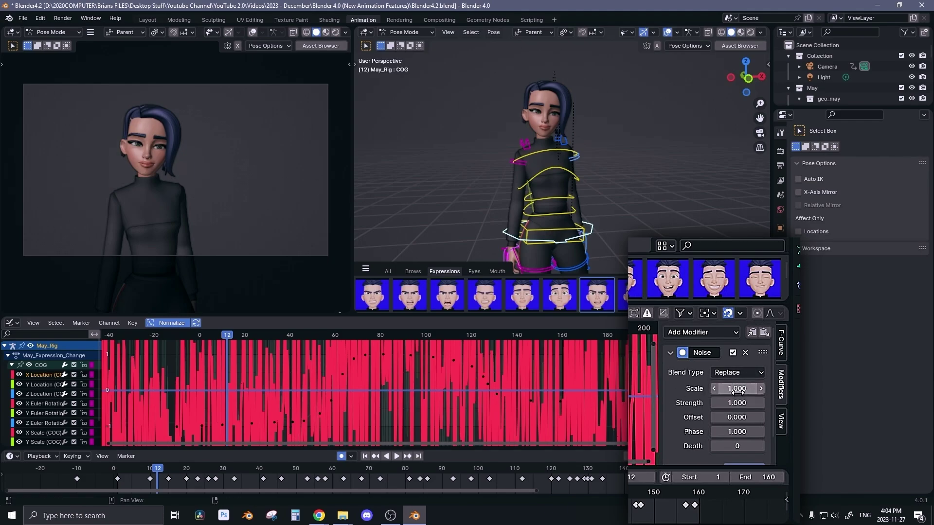
left_click_drag(748, 390, 713, 391)
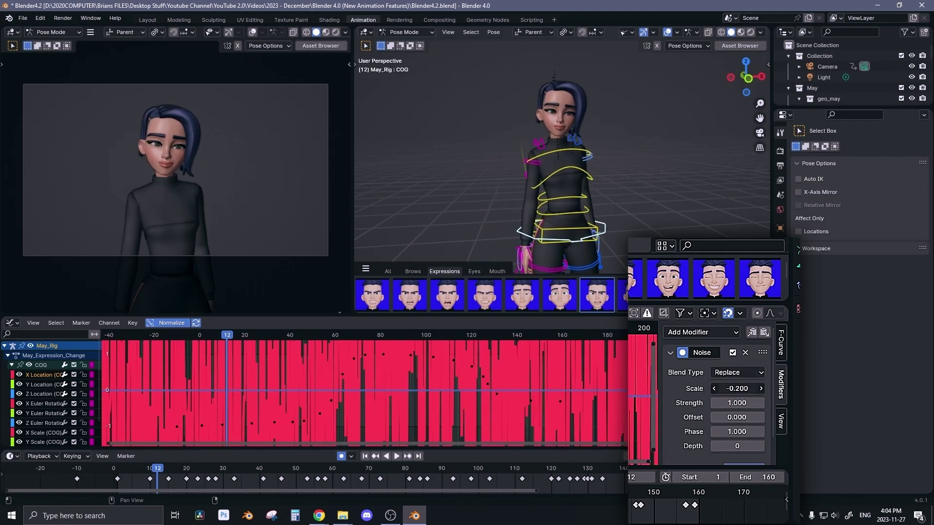
key("ctrl+z")
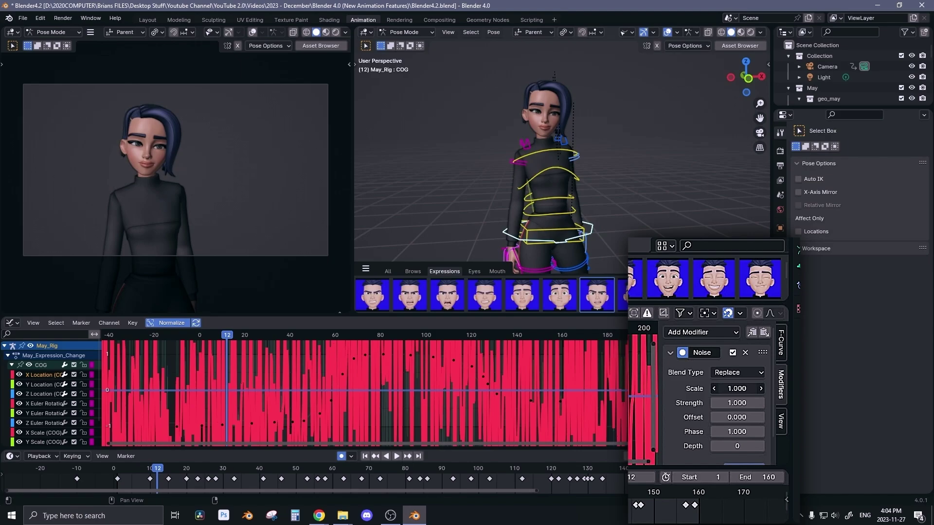
left_click_drag(744, 390, 747, 392)
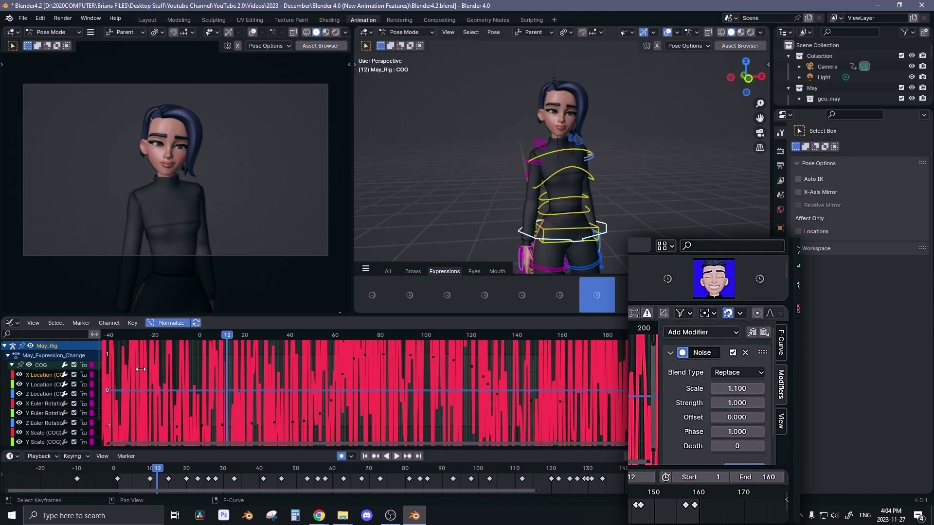
key("ctrl+z")
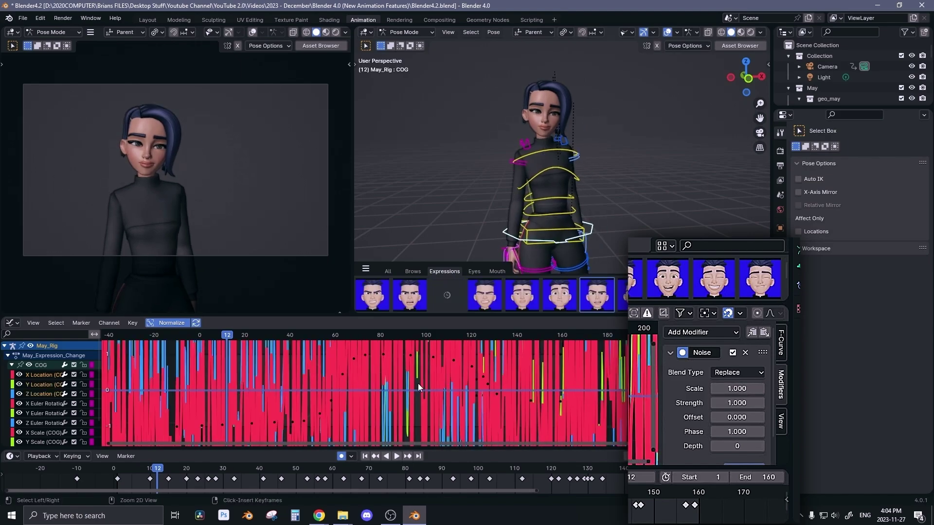
Step: Select all three location curves and set shared noise scale 0.200 and strength 0.300
left_click(46, 391)
left_click(49, 375, "shift")
scroll(365, 371, "down", 6)
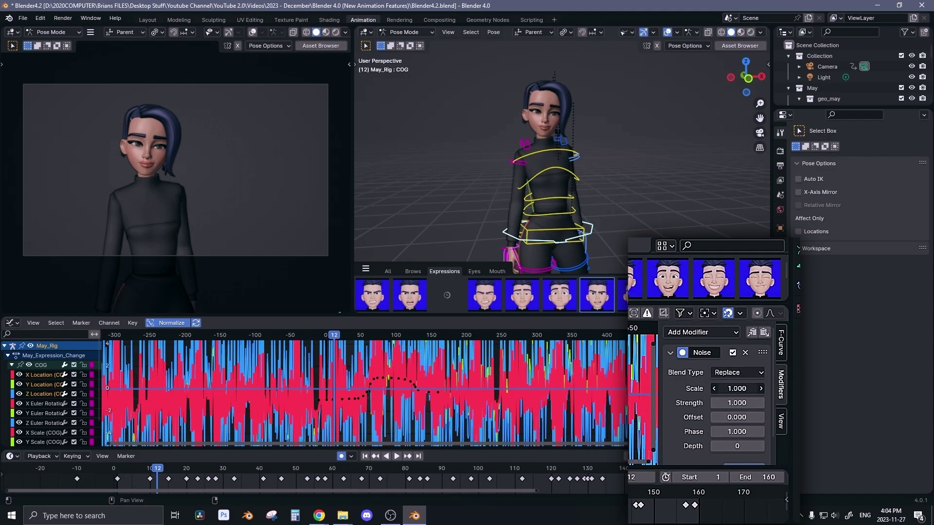
mouse_move(737, 389)
left_mouse_down()
mouse_move(712, 389)
mouse_move(737, 389)
left_mouse_up()
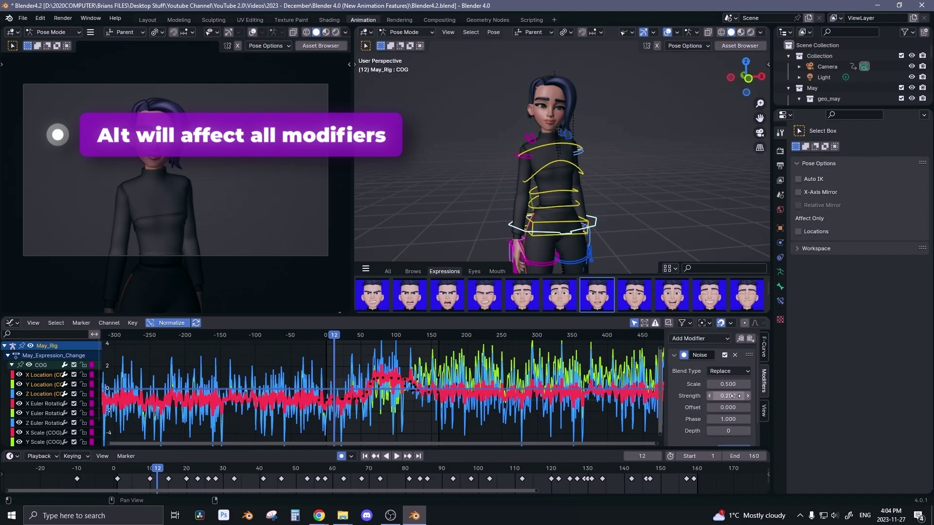
mouse_move(729, 395)
left_mouse_down()
mouse_move(743, 395)
mouse_move(730, 385)
left_mouse_up()
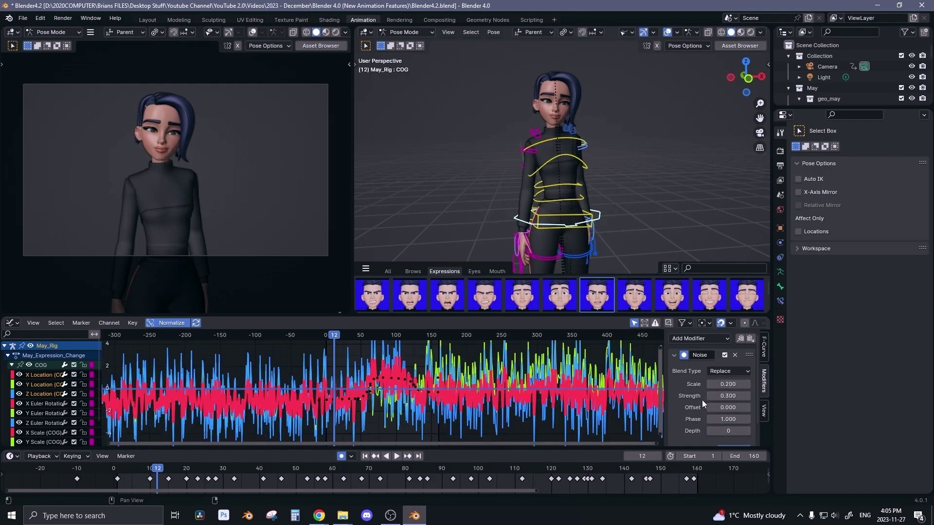
Step: Inspect the Y and Z Location curves, ending with only X Location shown
left_click(48, 385)
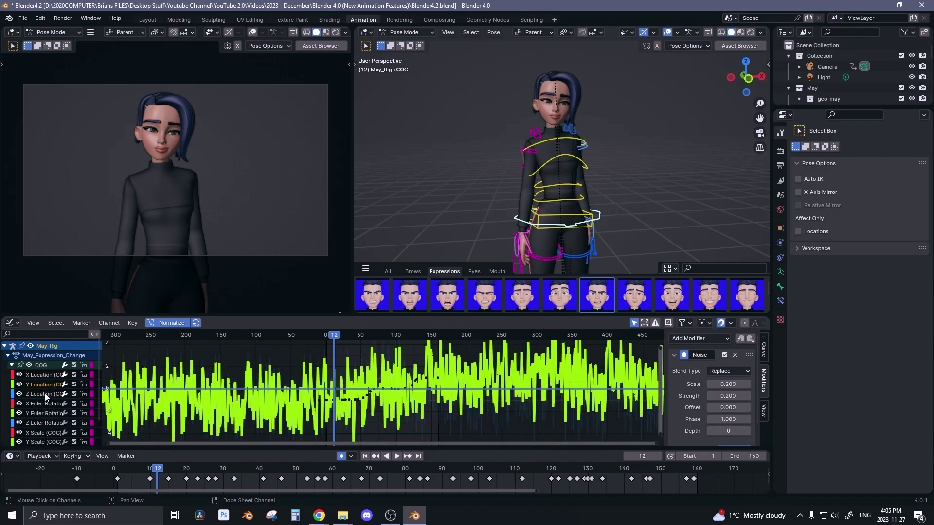
left_click(45, 393)
left_click(42, 385)
left_click(46, 379)
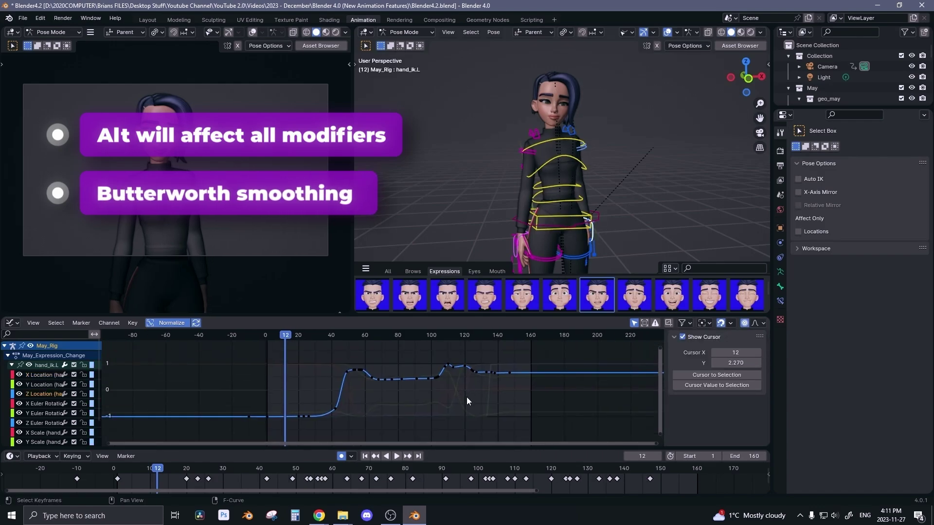
Step: Select the hand_ik.L keys between frames 14 and 150 and apply legacy smoothing
key("a")
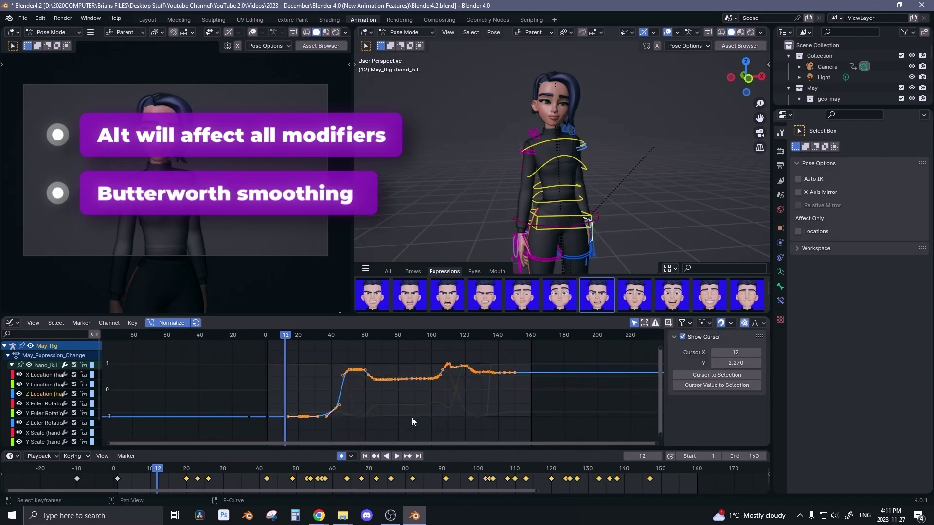
left_click_drag(522, 351, 284, 433)
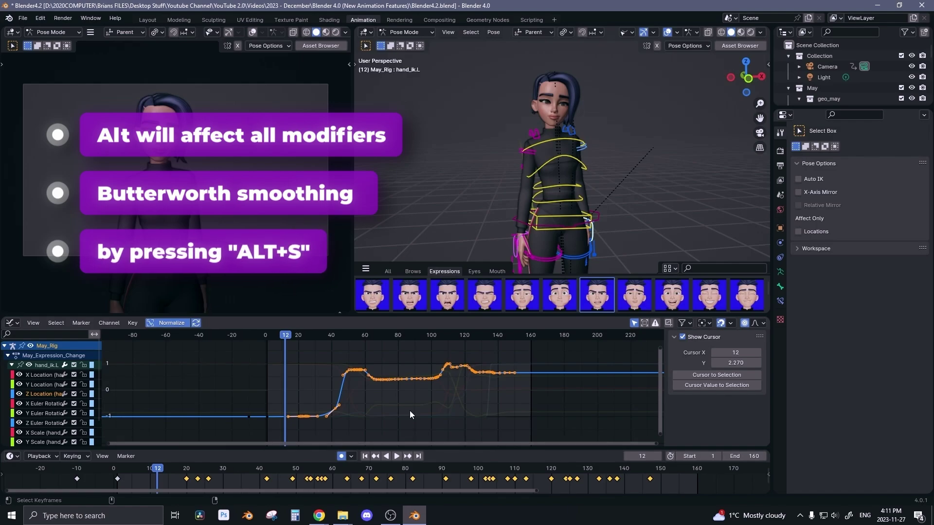
key("alt+s")
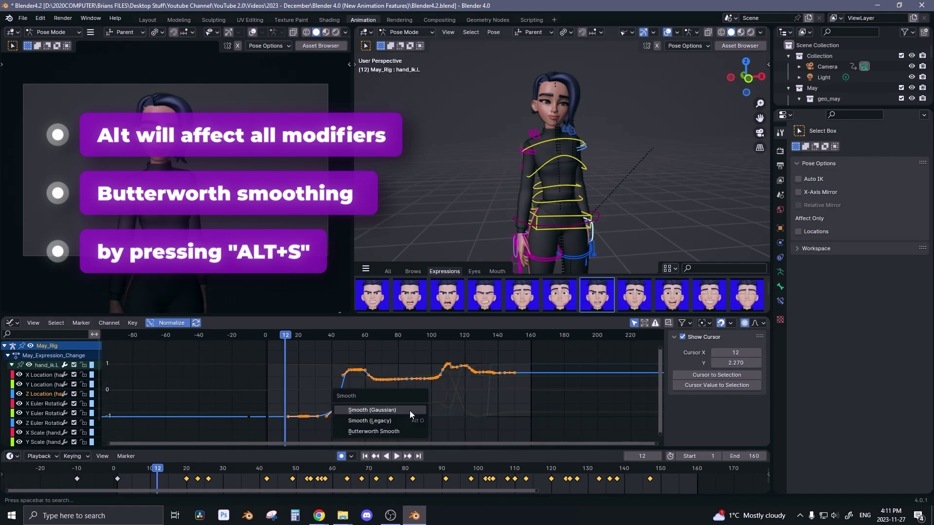
left_click(410, 410)
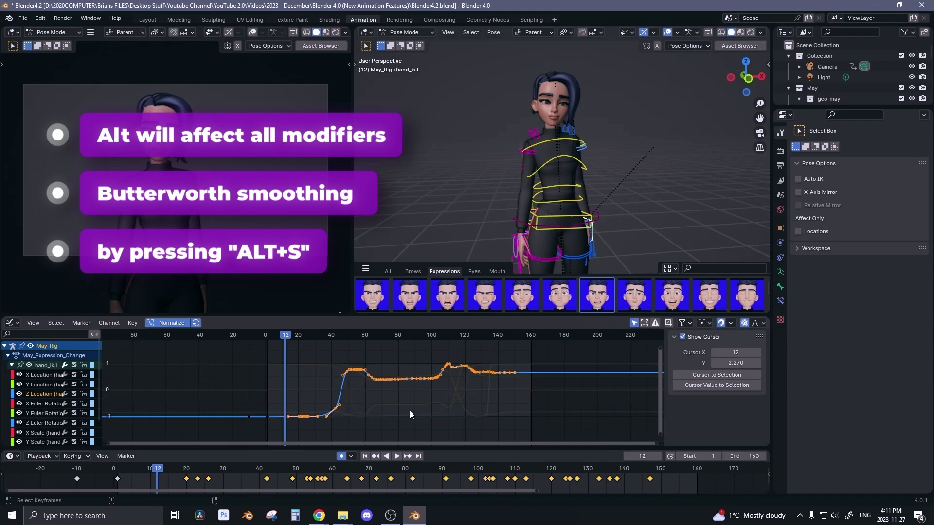
Step: Apply Butterworth smoothing to the selected keys with a dragged cutoff
key("alt+s")
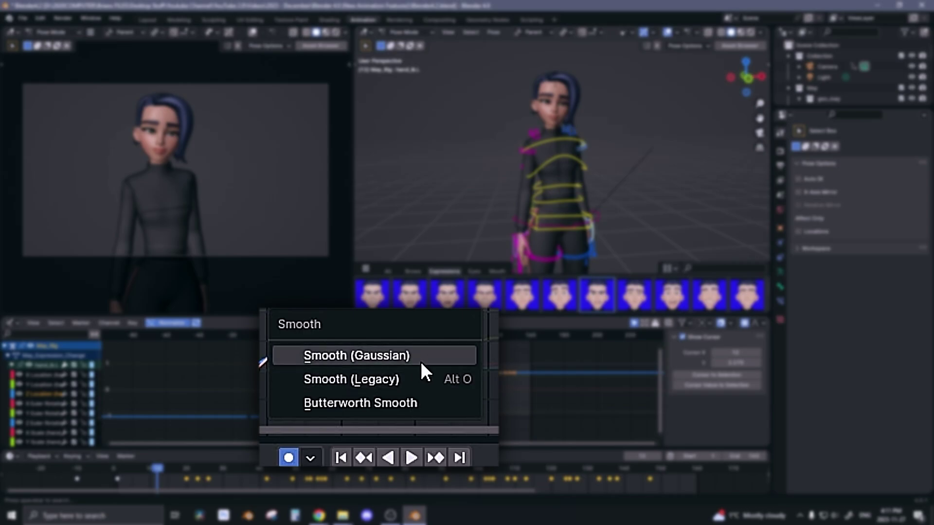
key("alt+s")
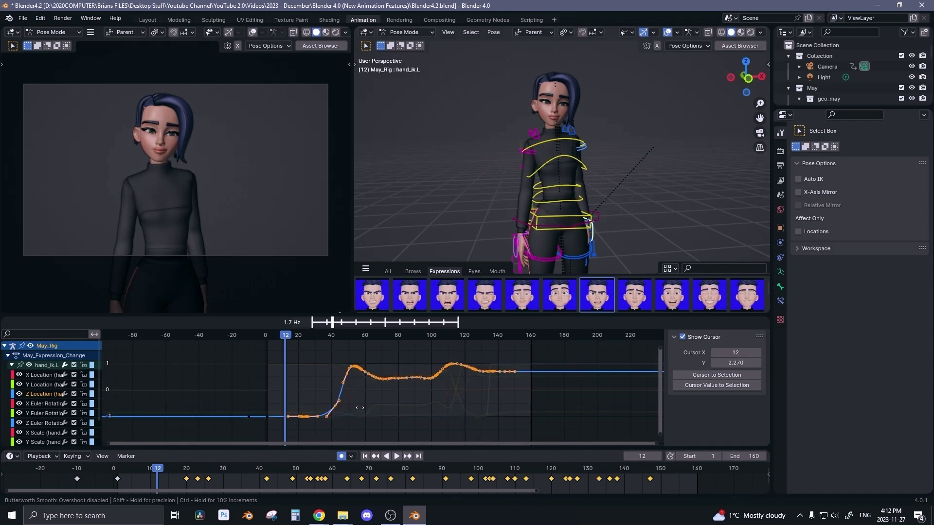
left_click(360, 412)
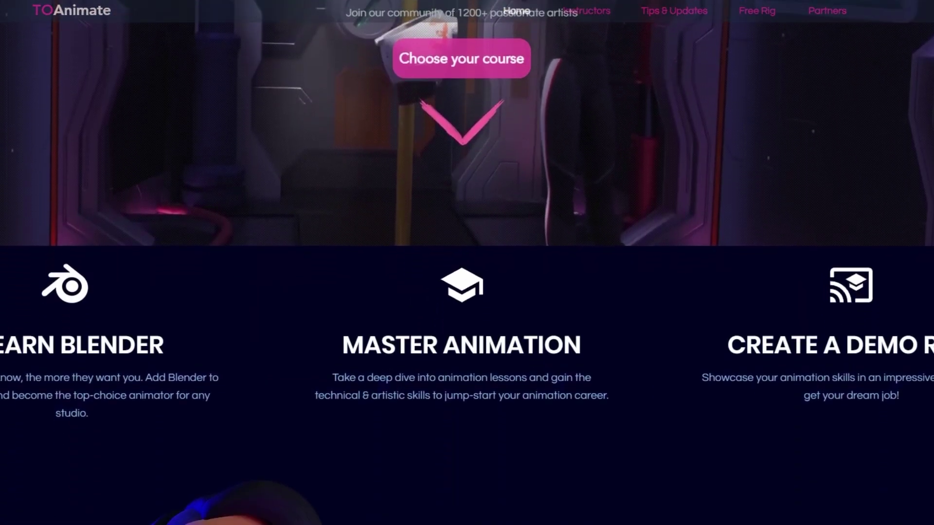
Step: Scroll the TOAnimate page past testimonials and course cards to Why learn Blender?
scroll(467, 263, "down", 15)
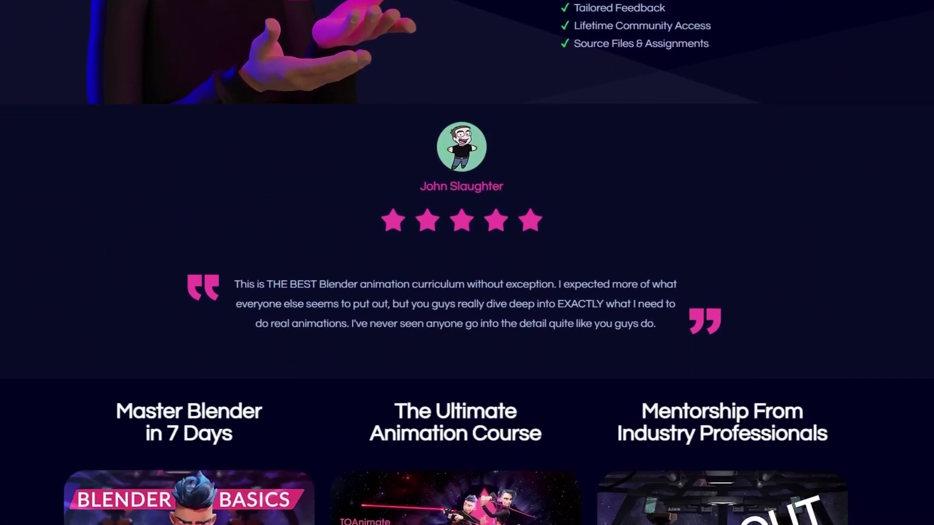
scroll(467, 262, "down", 8)
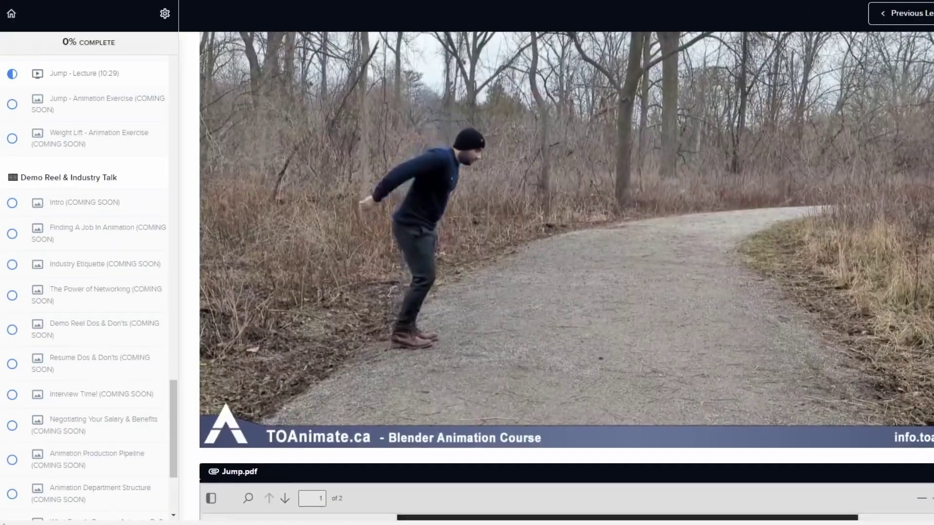
scroll(567, 275, "down", 4)
scroll(567, 276, "down", 7)
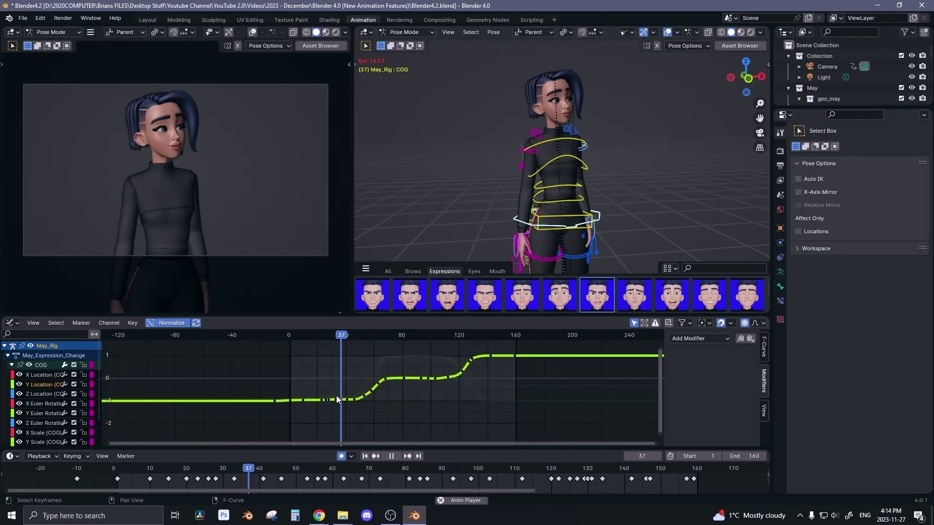
Step: Replay the COG animation from frame 2, stop it, and bring up the Alt+D blend operators
key("space")
left_click(122, 468)
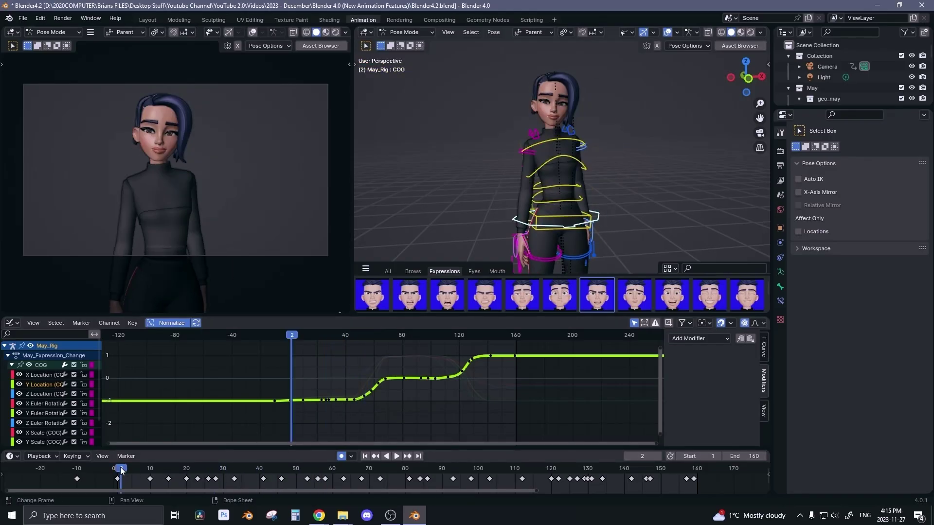
key("space")
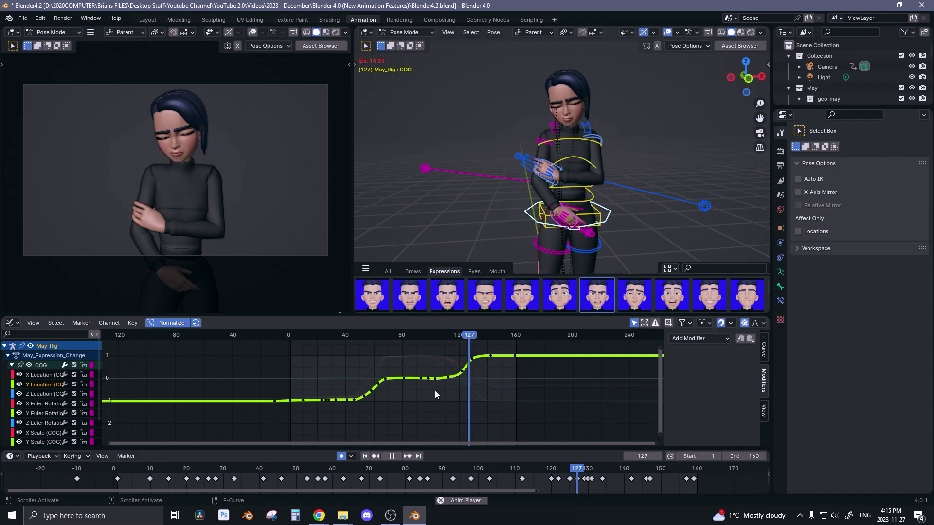
key("Escape")
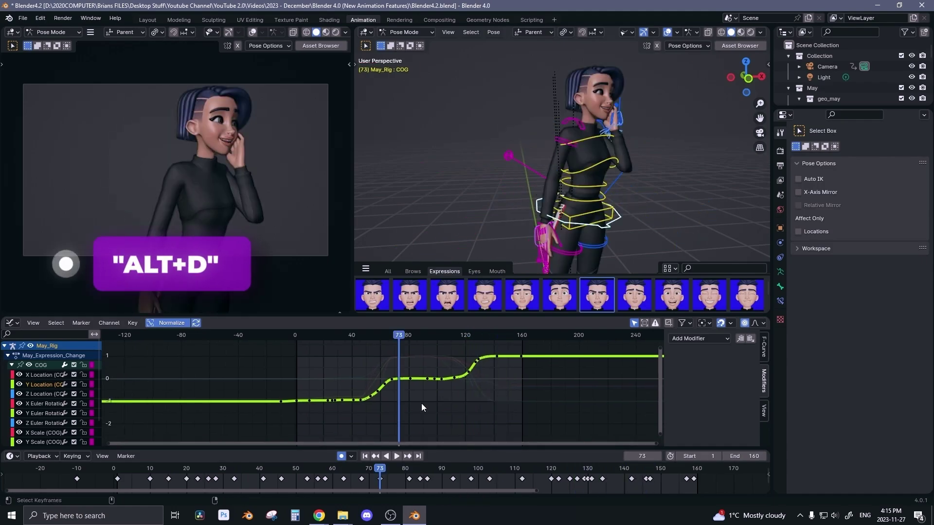
key("alt+d")
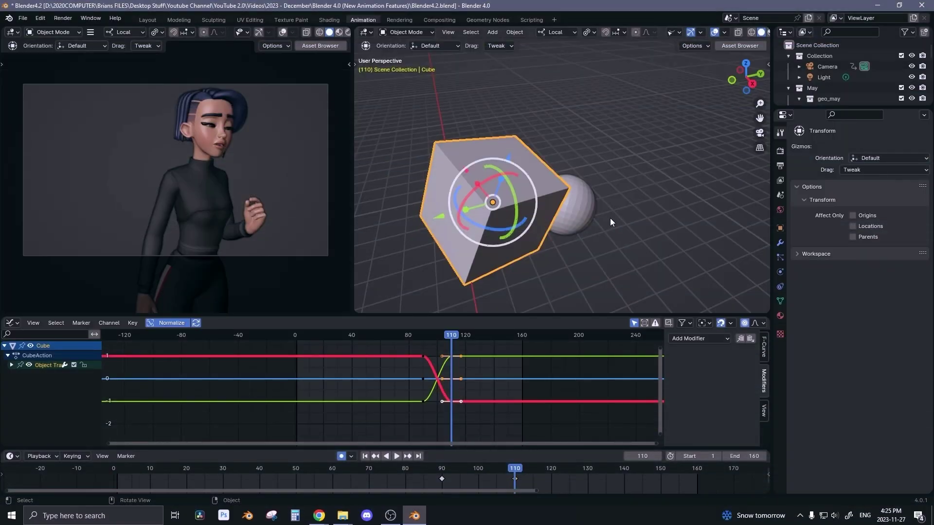
Step: Switch the Transform Orientation from Local to Global
scroll(610, 218, "up", 4)
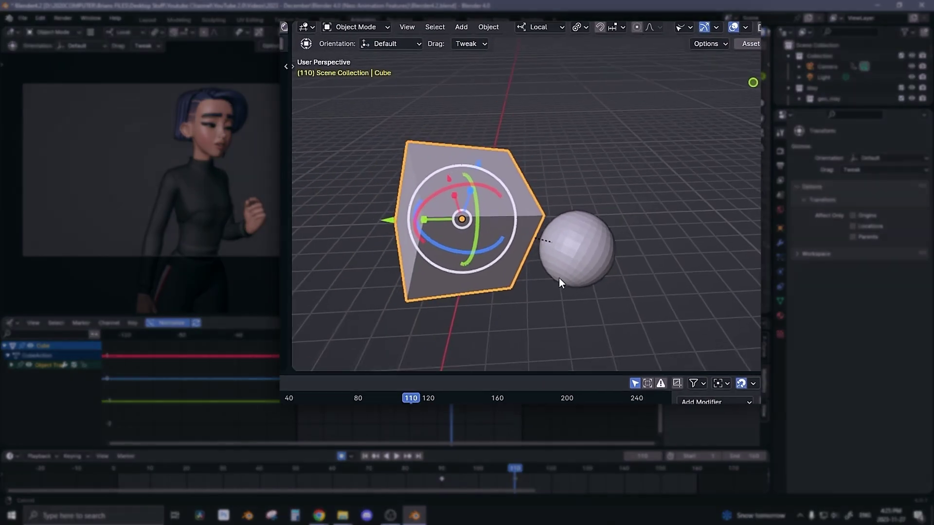
scroll(579, 224, "up", 2)
left_click(534, 25)
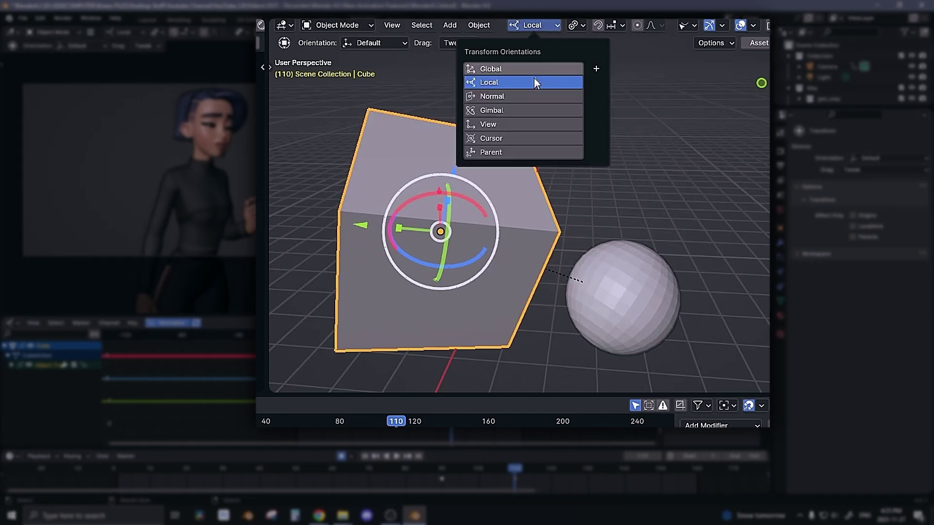
left_click(548, 28)
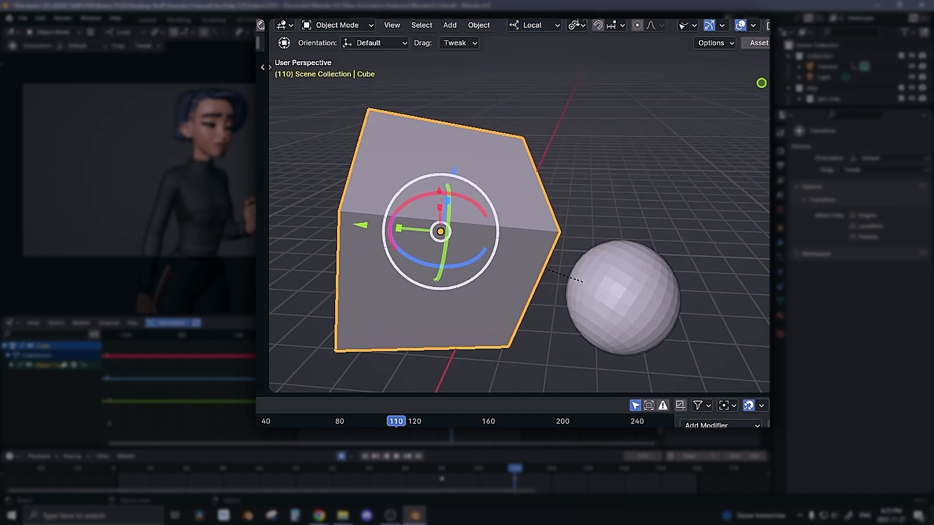
left_click(547, 28)
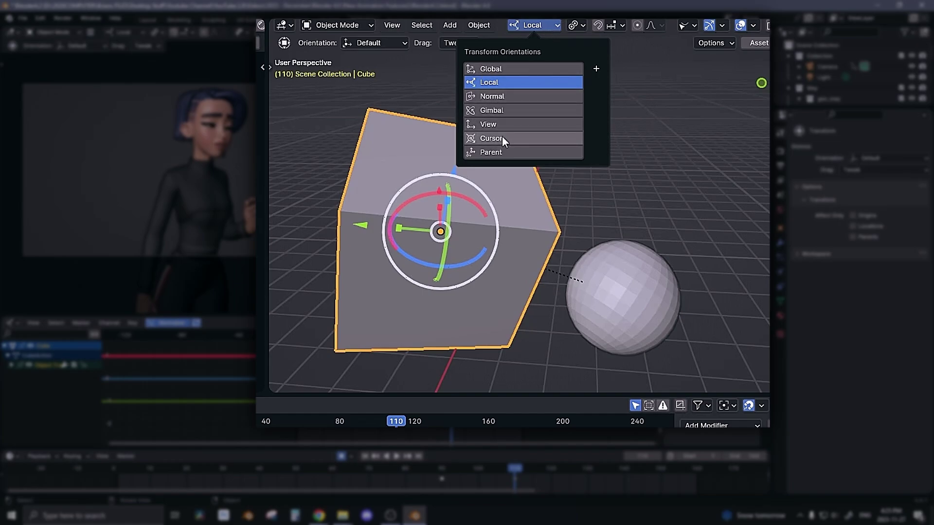
middle_click_drag(508, 238, 486, 243)
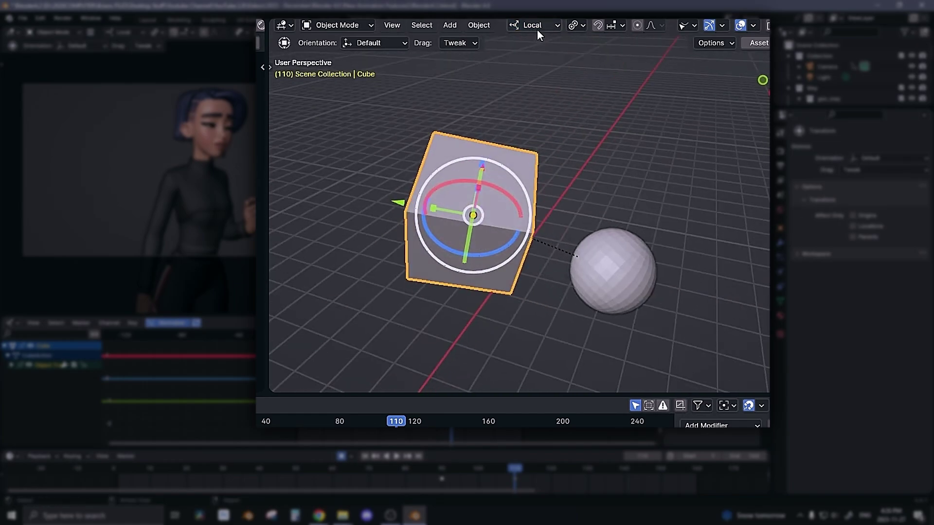
left_click(537, 25)
left_click(500, 71)
Step: Compare the Global gizmos on the sphere and cube, test-rotating the cube on X and cancelling
middle_click_drag(535, 205, 628, 305)
left_click(628, 305)
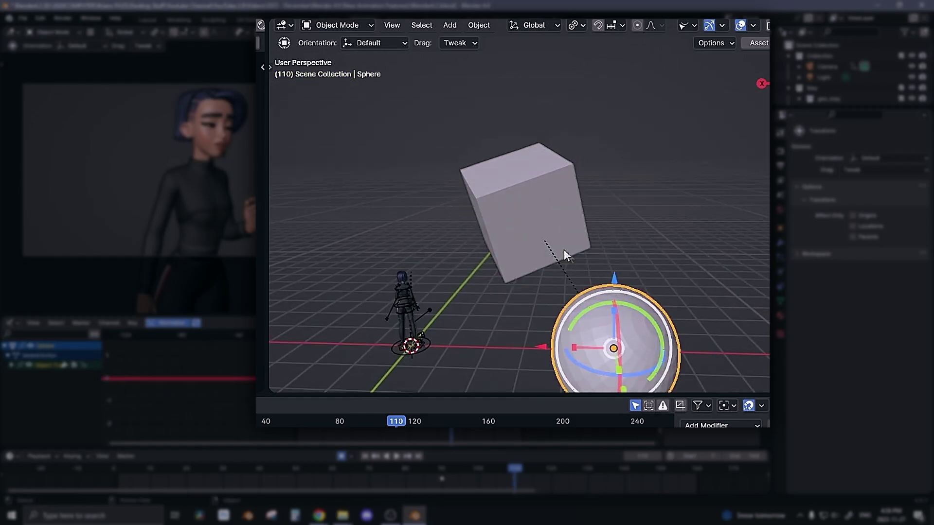
left_click(548, 217)
middle_click_drag(547, 217, 535, 240)
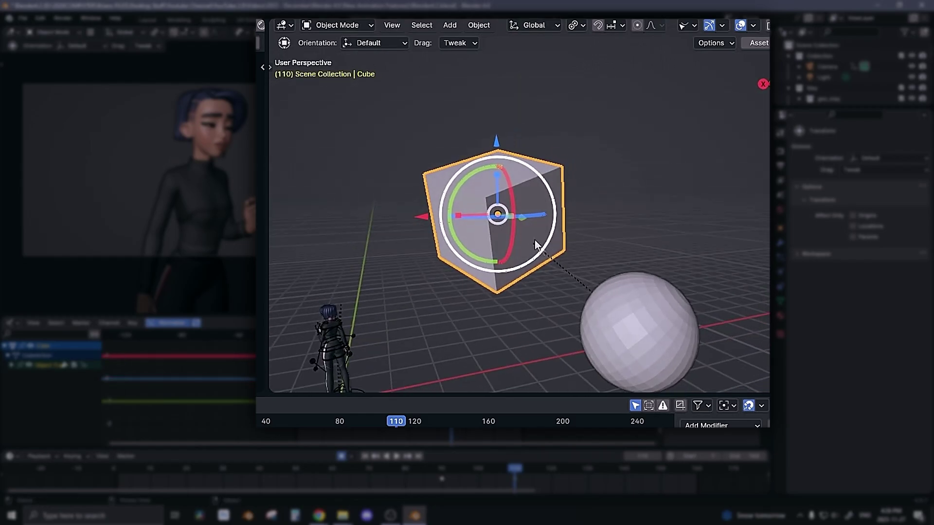
left_click_drag(525, 201, 518, 177)
right_click(519, 177)
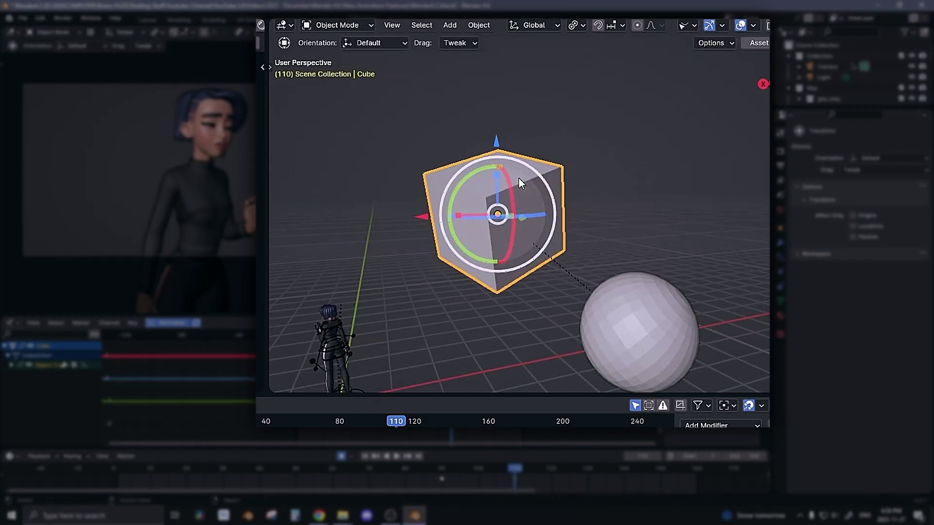
left_click(620, 302)
left_click(496, 214)
Step: Set the orientation back to Local and inspect the sphere's gizmo from new angles
left_click(525, 25)
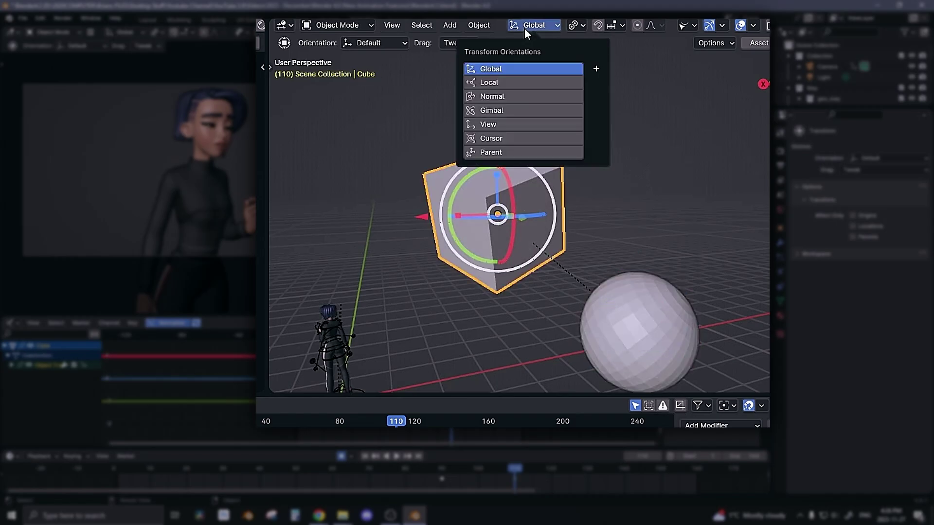
left_click(506, 83)
middle_click_drag(606, 230, 533, 175)
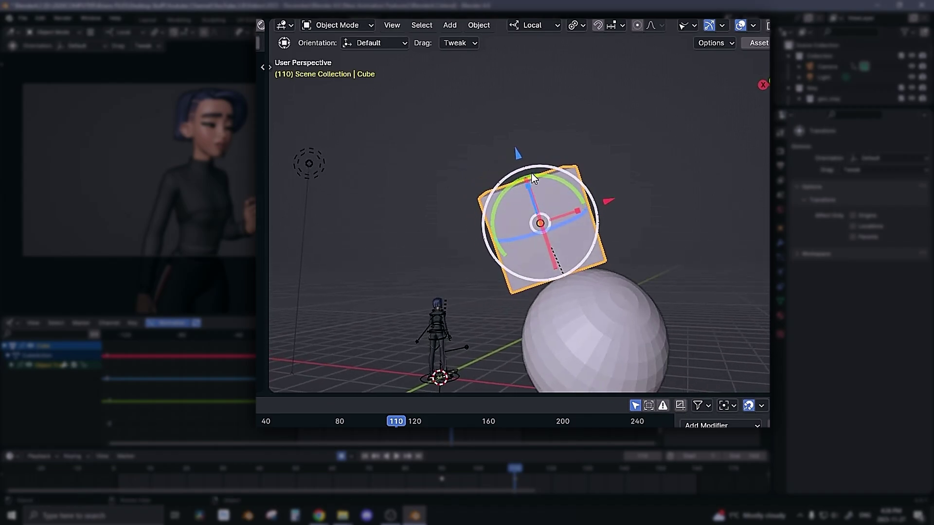
middle_click_drag(626, 210, 552, 277)
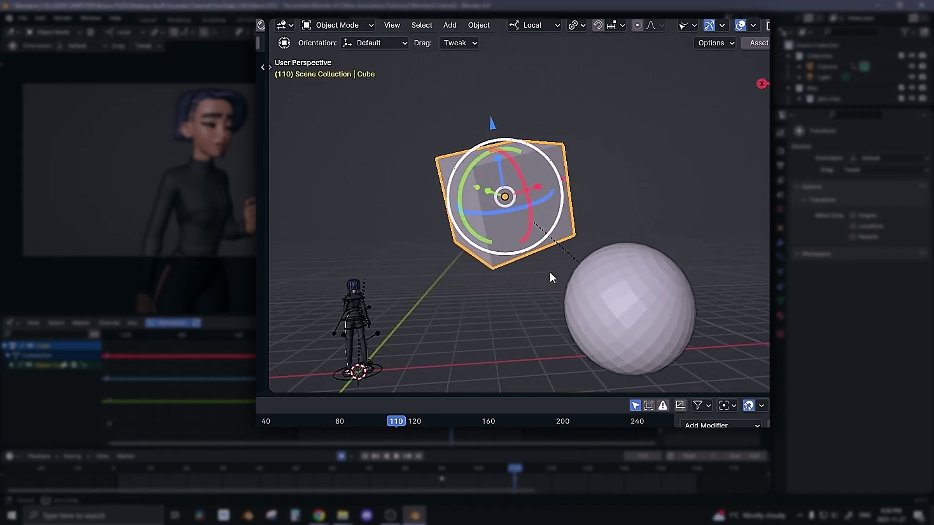
left_click(650, 285)
middle_click_drag(650, 285, 555, 273)
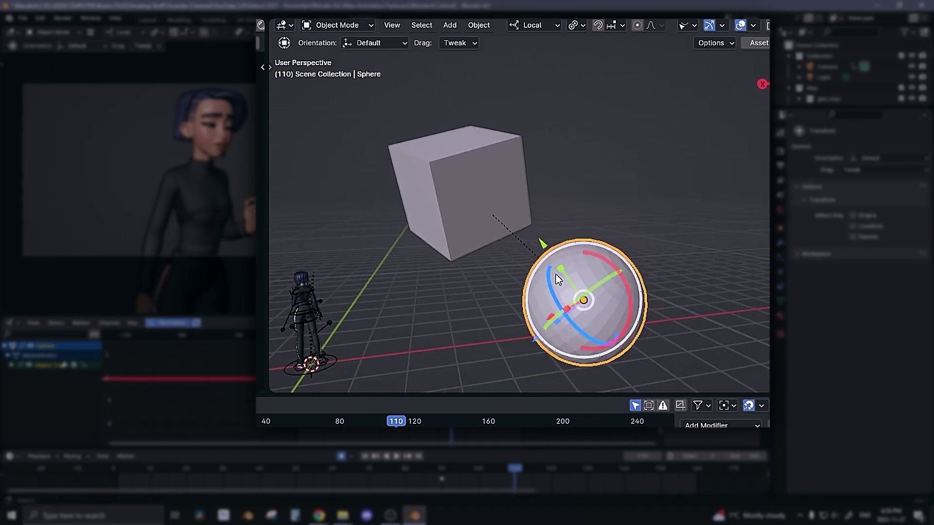
Step: Set the Transform Orientation to Parent and view the sphere from several angles
left_click(521, 25)
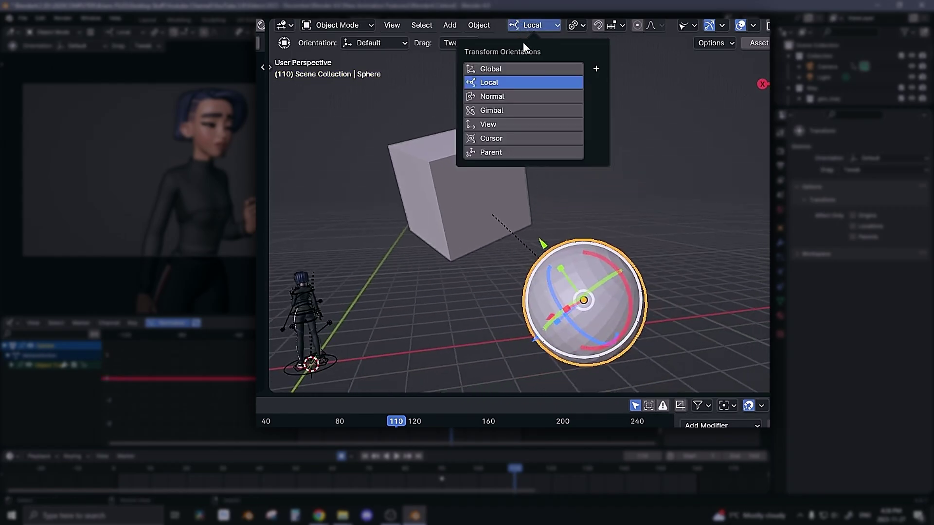
left_click(509, 151)
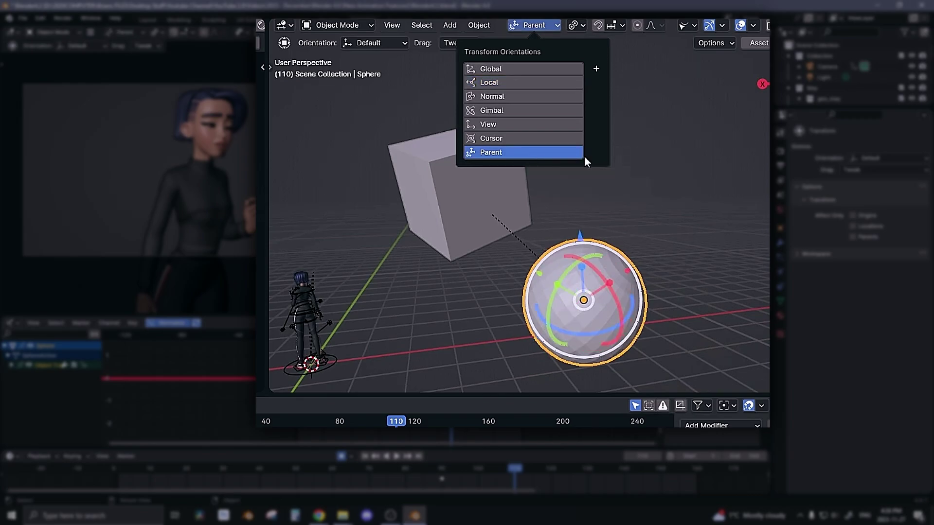
middle_click_drag(602, 297, 553, 265)
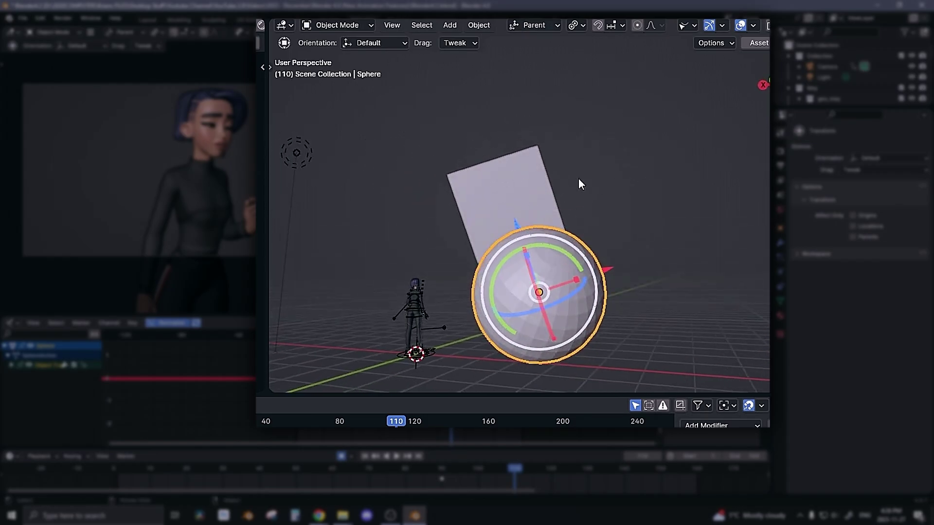
middle_click_drag(556, 203, 609, 298)
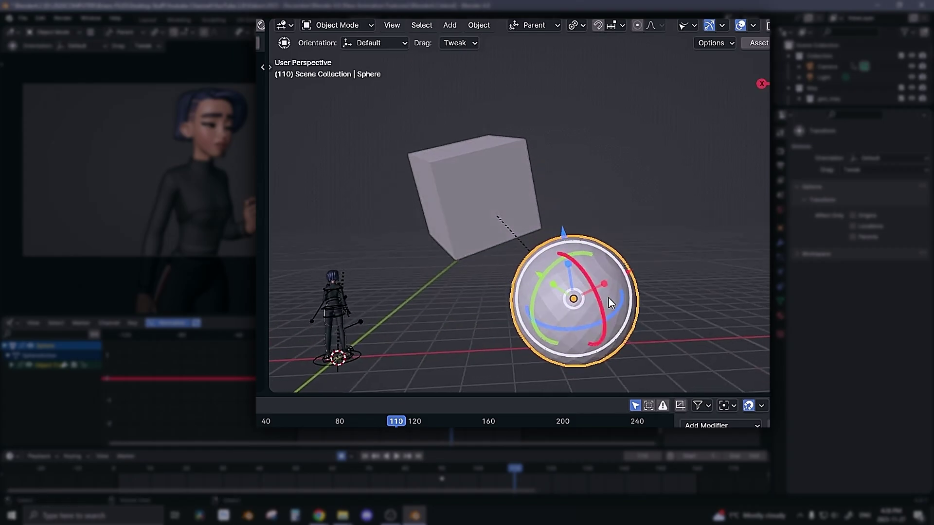
middle_click_drag(612, 253, 558, 220)
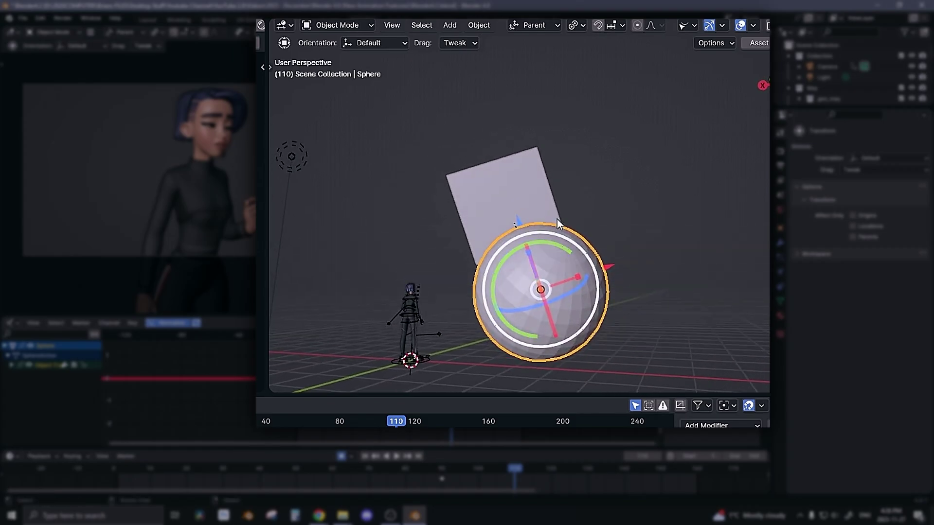
Step: With the cube in Local orientation, test moves along its local Z and X, undoing each
left_click(509, 185)
middle_click_drag(510, 185, 524, 153)
left_click(530, 24)
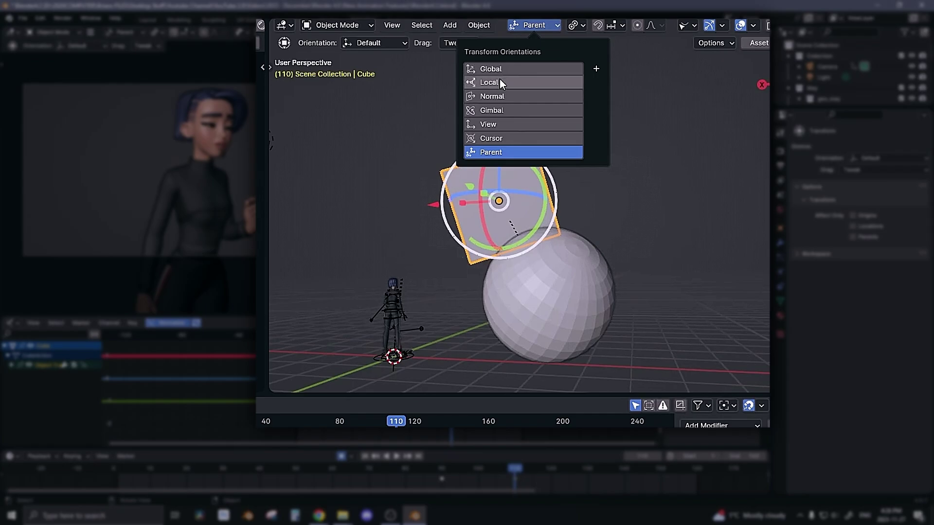
left_click(500, 81)
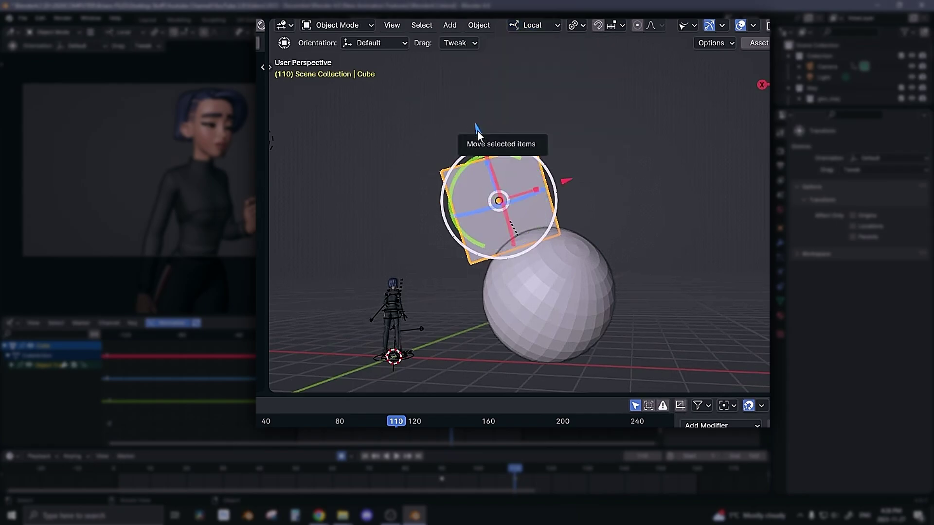
left_click_drag(477, 131, 497, 144)
key("ctrl+z")
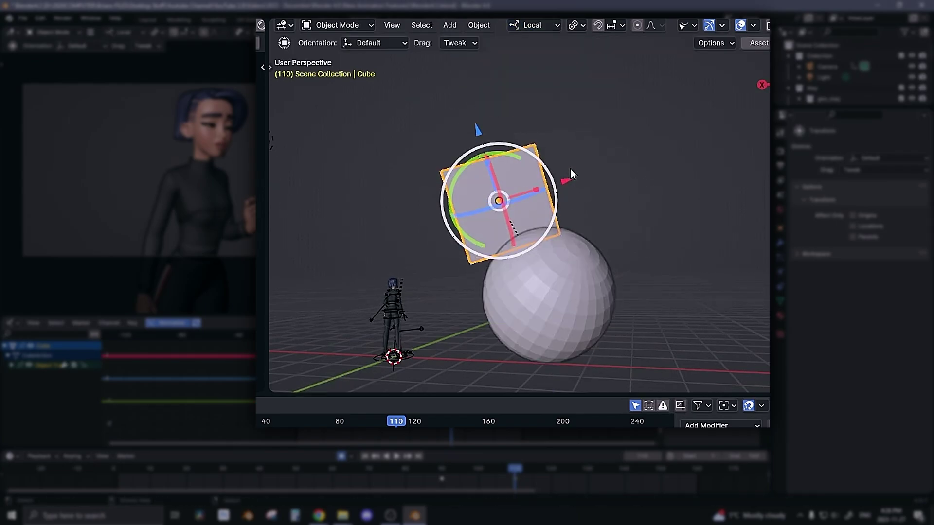
left_click_drag(566, 182, 609, 259)
key("ctrl+z")
Step: Switch the sphere to Parent orientation and move it along the parent's Z and X axes
left_click(601, 288)
left_click(537, 28)
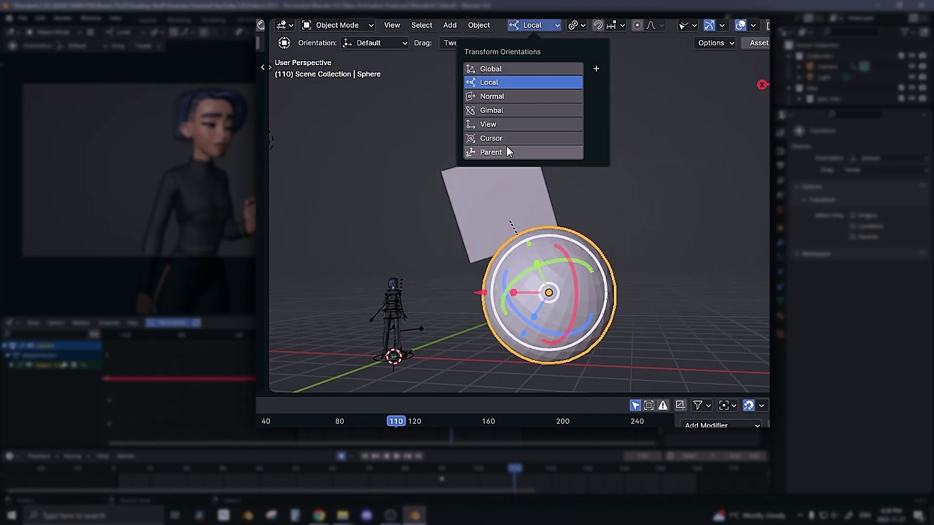
left_click(507, 151)
left_click_drag(528, 223, 508, 183)
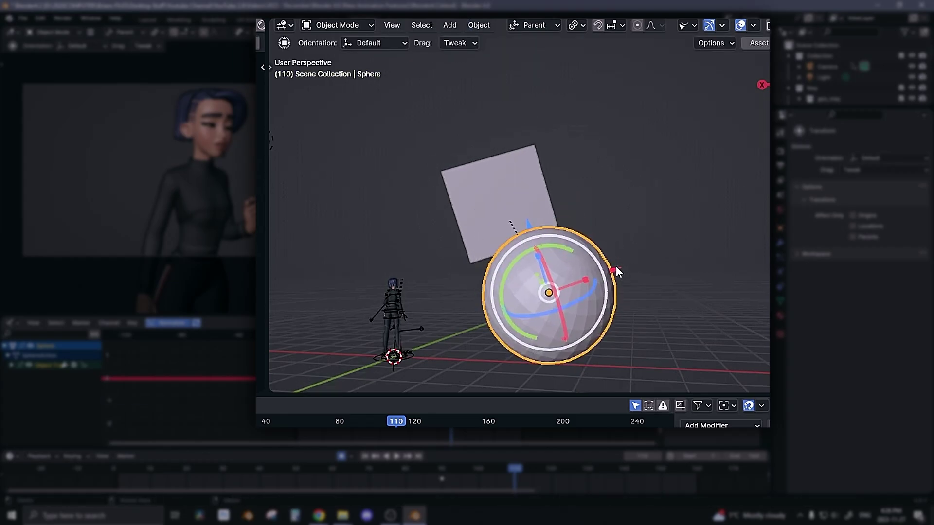
left_click_drag(615, 266, 636, 263)
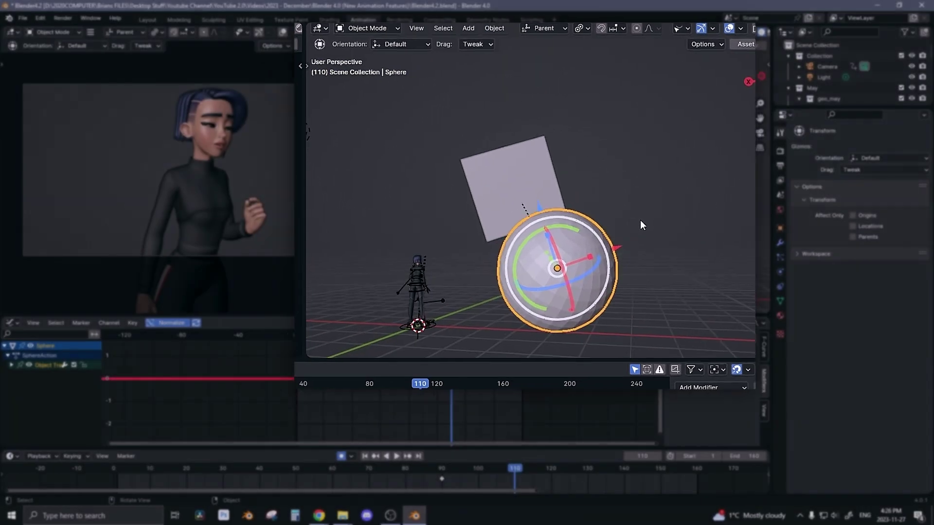
key("alt+Tab")
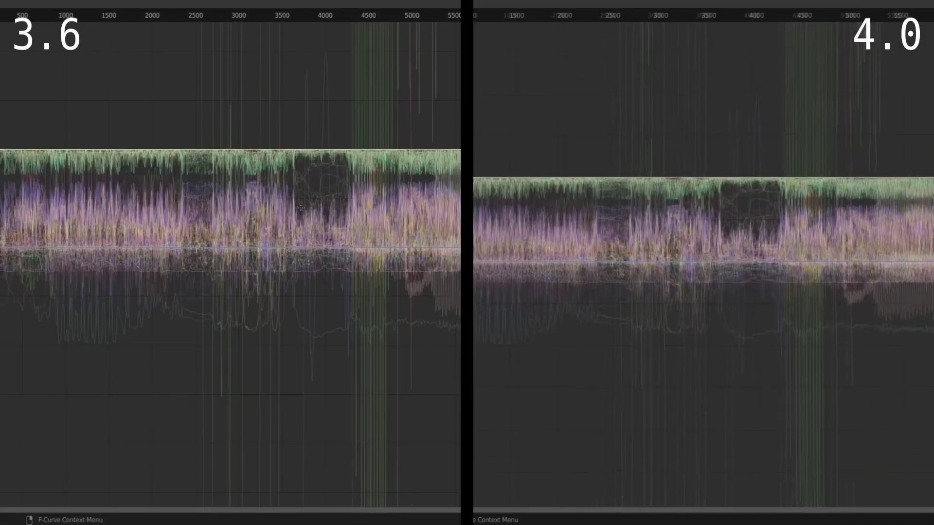
Step: Zoom into the Graph Editor in the 3.6 versus 4.0 performance comparison
scroll(754, 195, "up", 10)
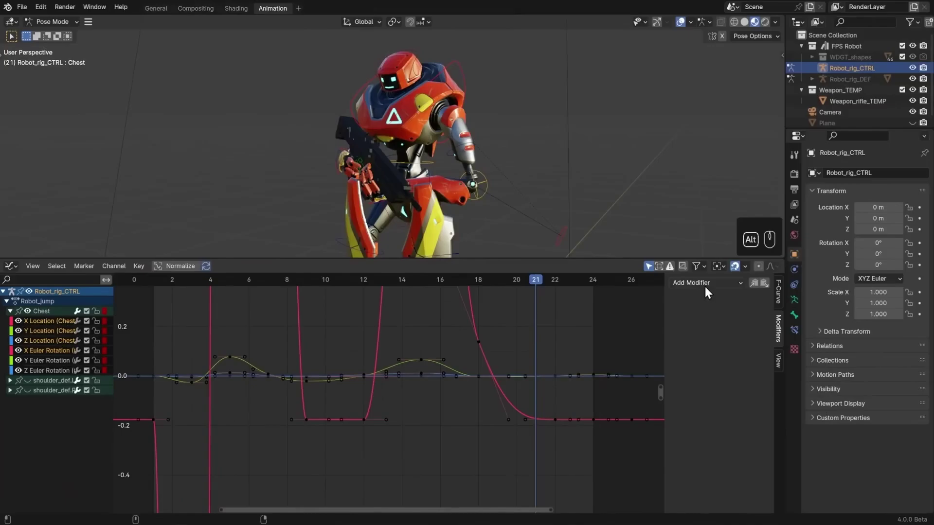
Step: Add a Noise F-Curve modifier to all the selected Chest curves
left_click(705, 287)
left_click(713, 343)
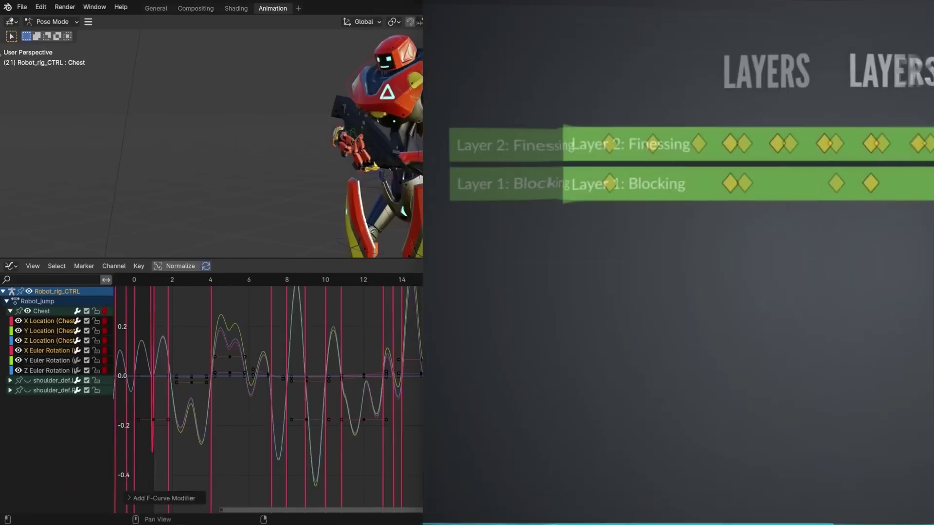